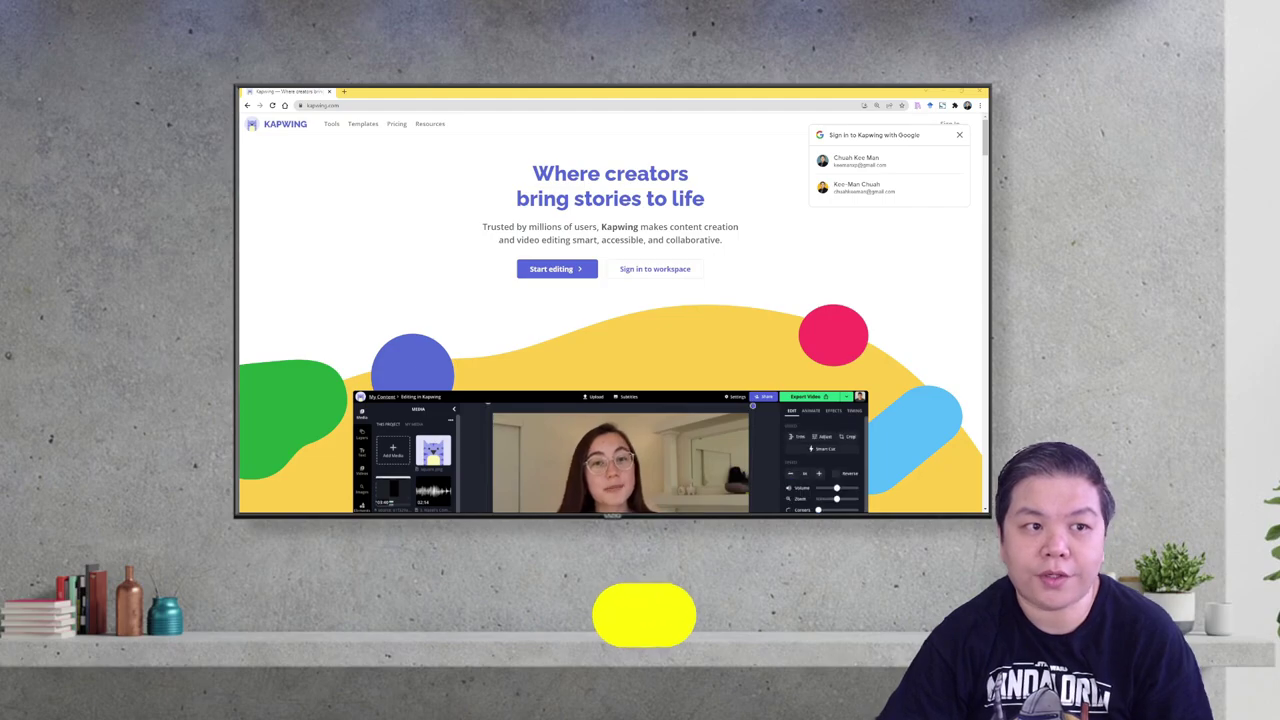
Step: Continue with the Google account in the Kapwing sign-in popup to land on My Workspace
click(848, 162)
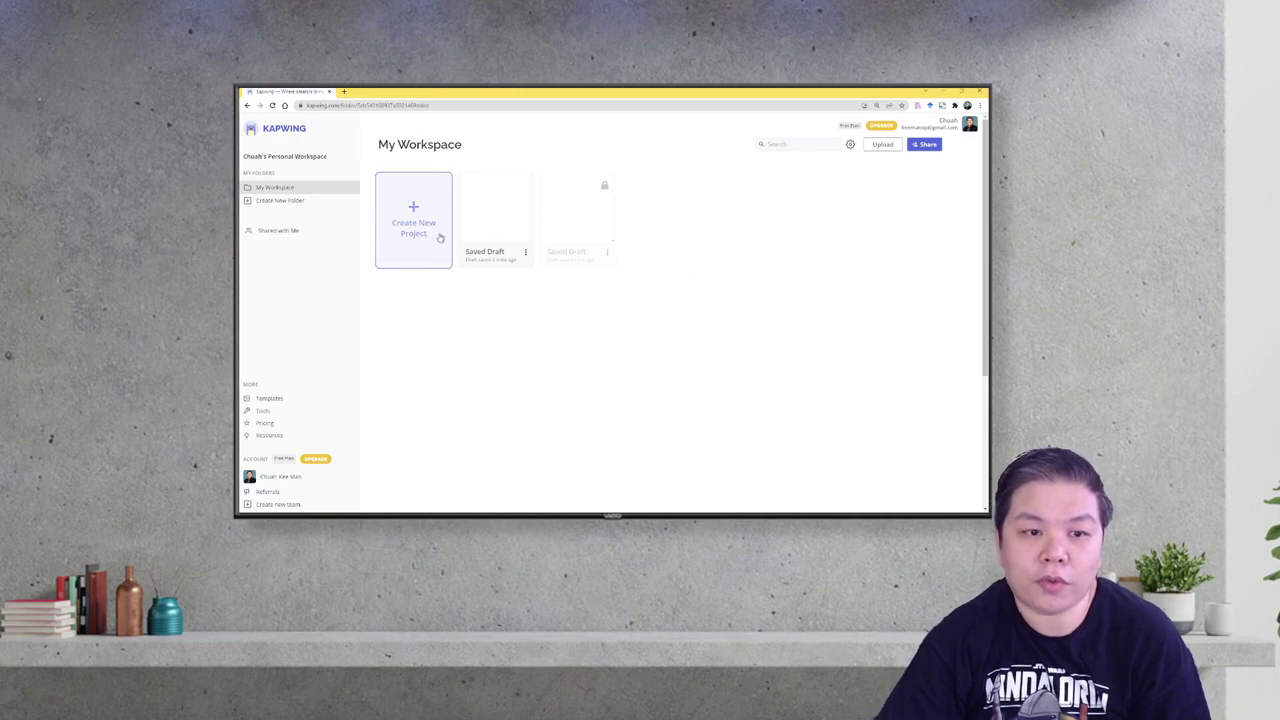
Step: Open the saved draft screen-video-recording.webm in the Studio editor
click(490, 237)
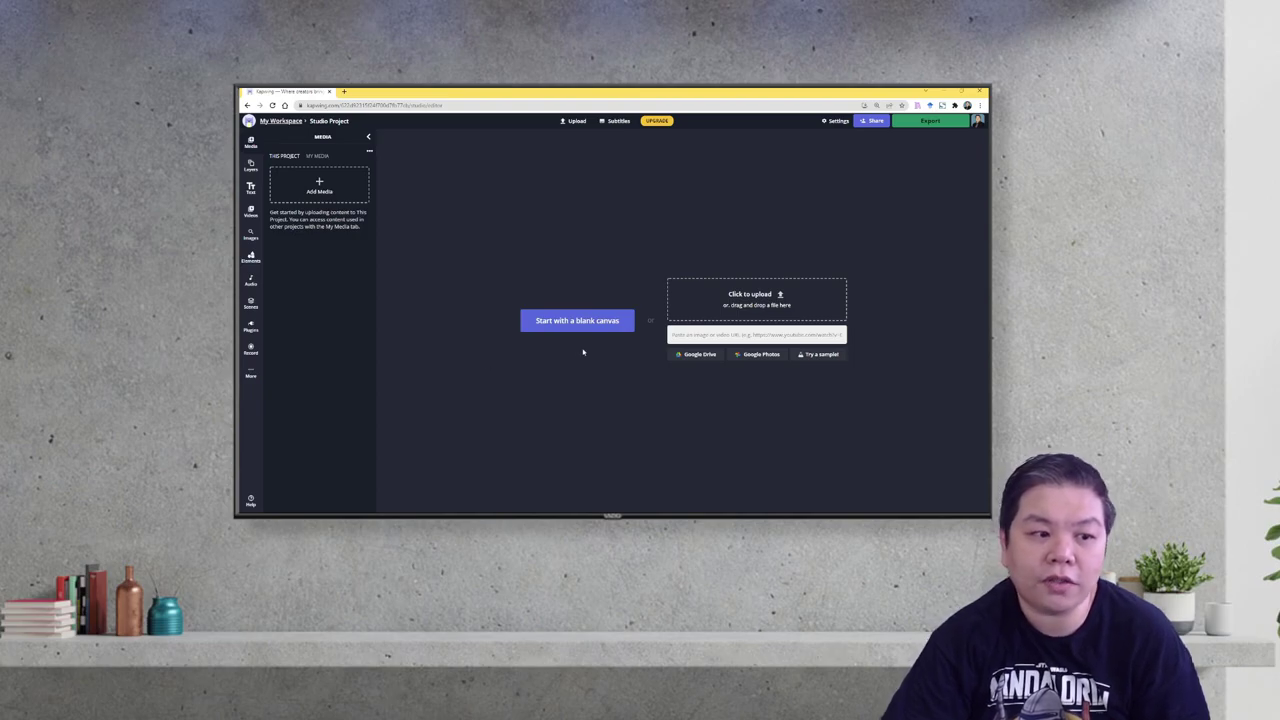
click(251, 348)
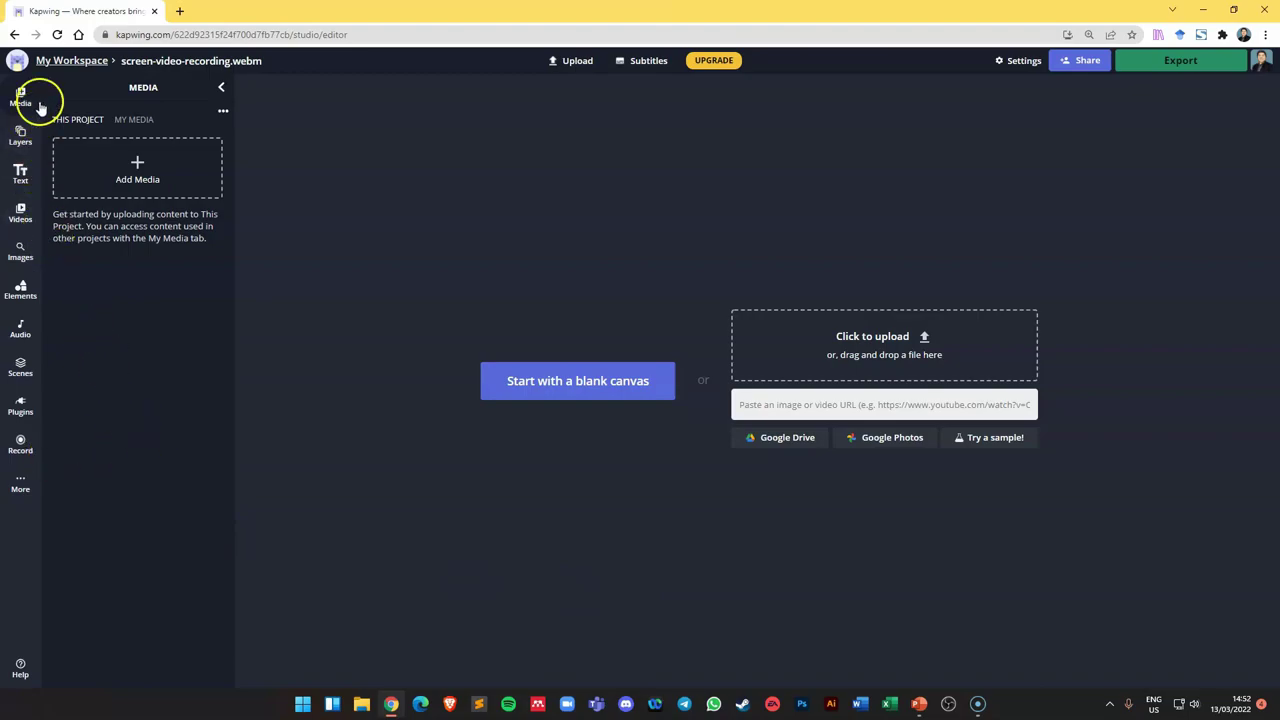
Step: Set up a Screen and Camera recording with mic/camera allowed and the Thronmax MDrill One Pro microphone
click(18, 438)
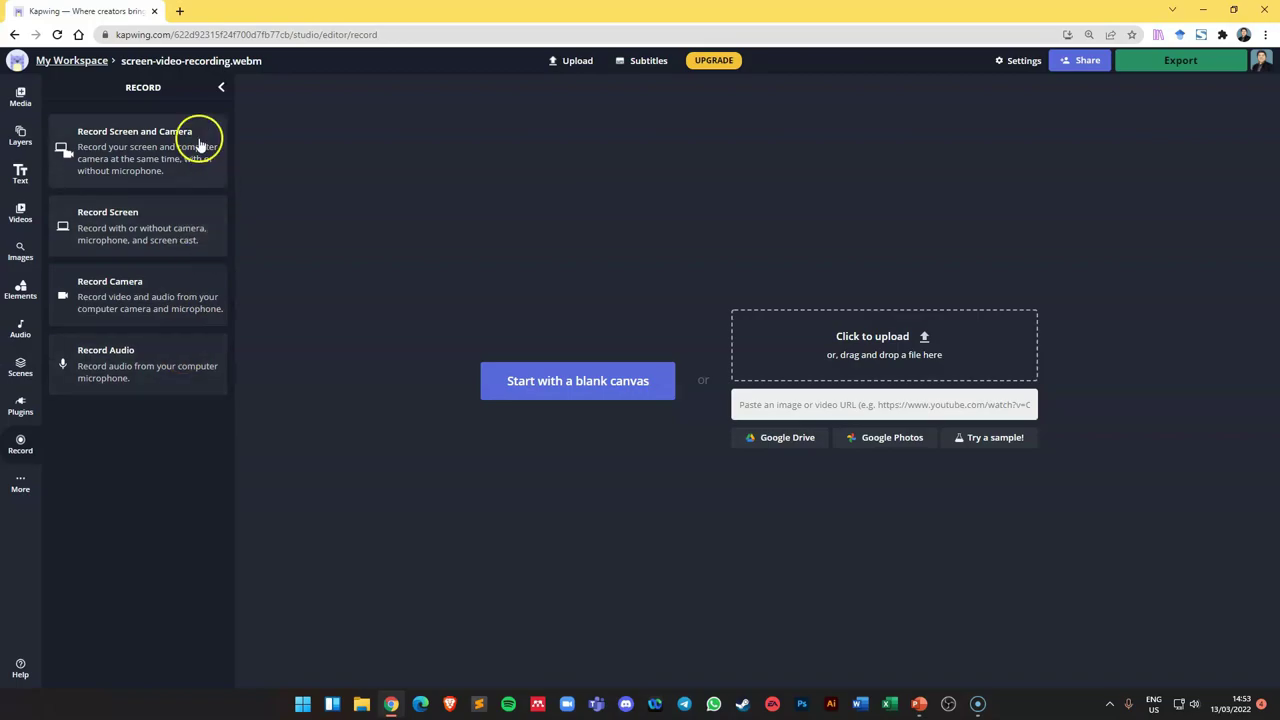
click(135, 165)
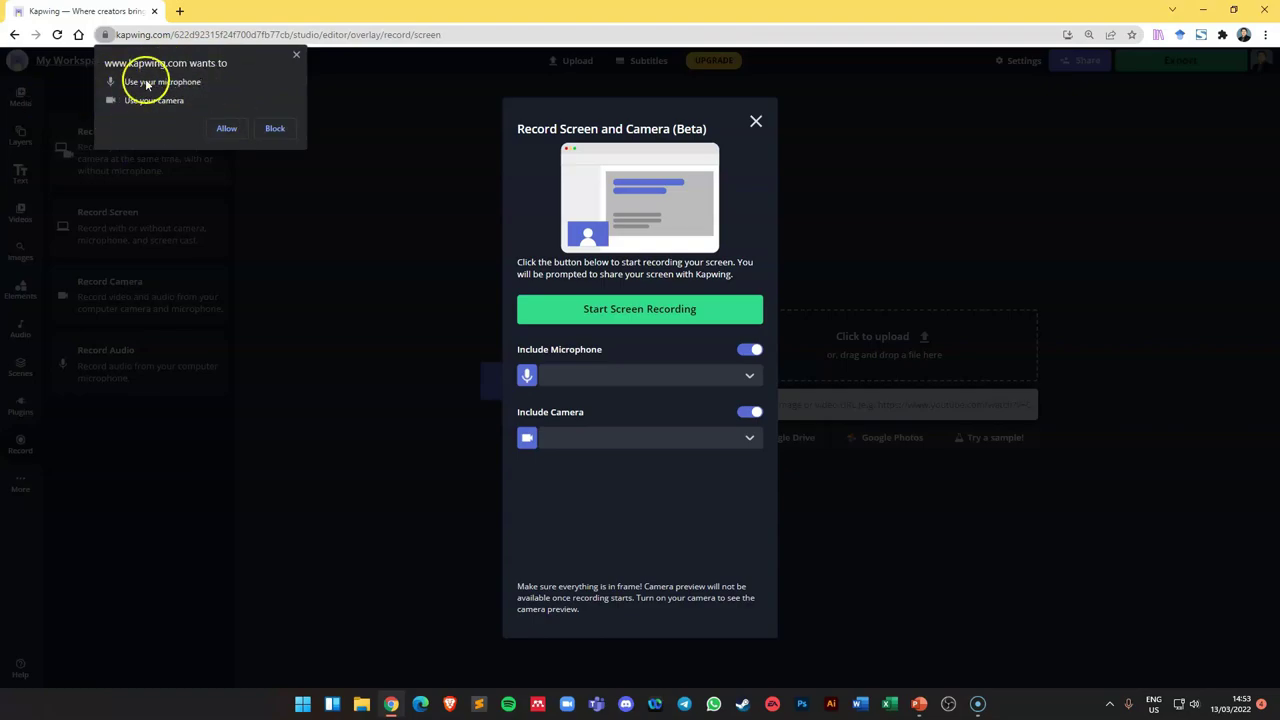
click(227, 129)
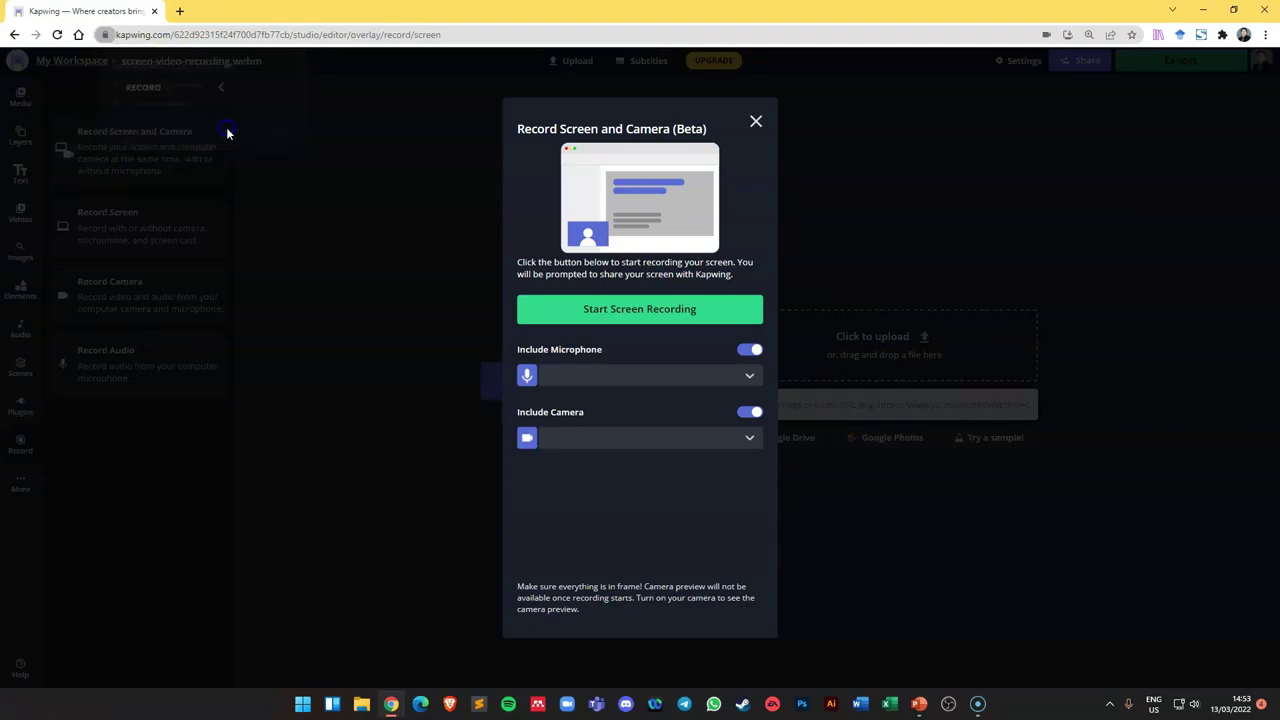
click(652, 380)
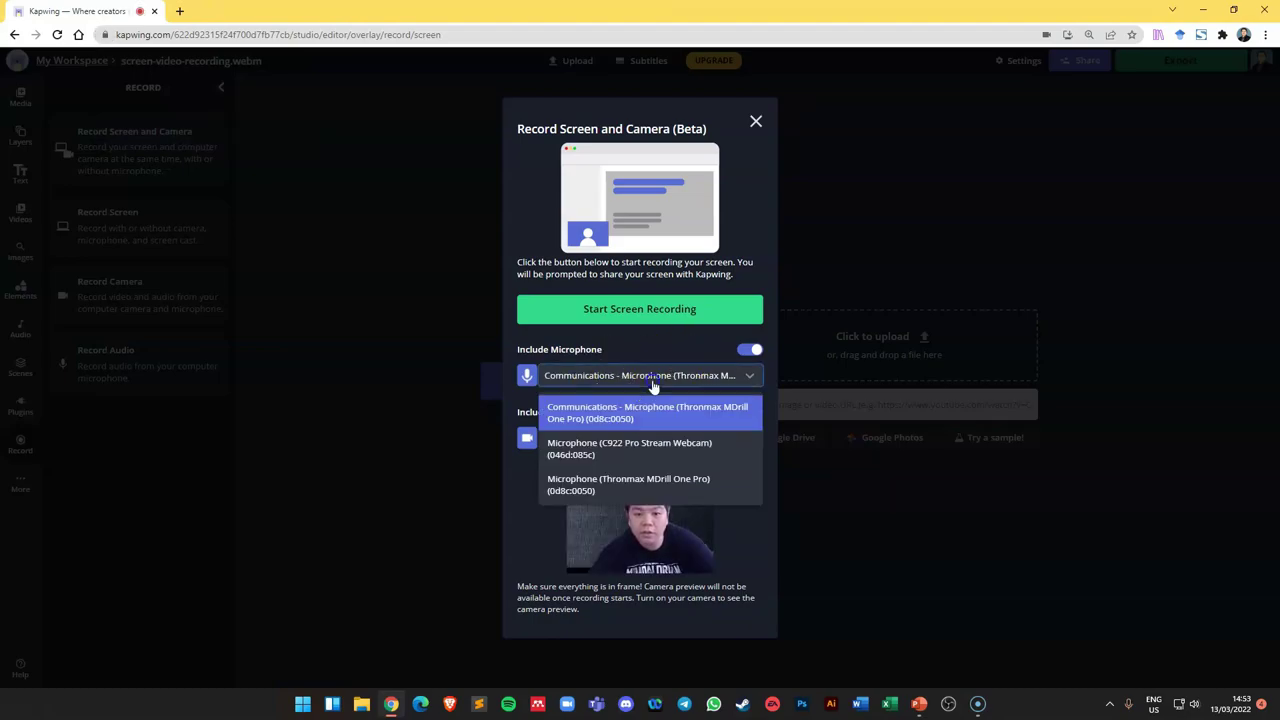
click(650, 484)
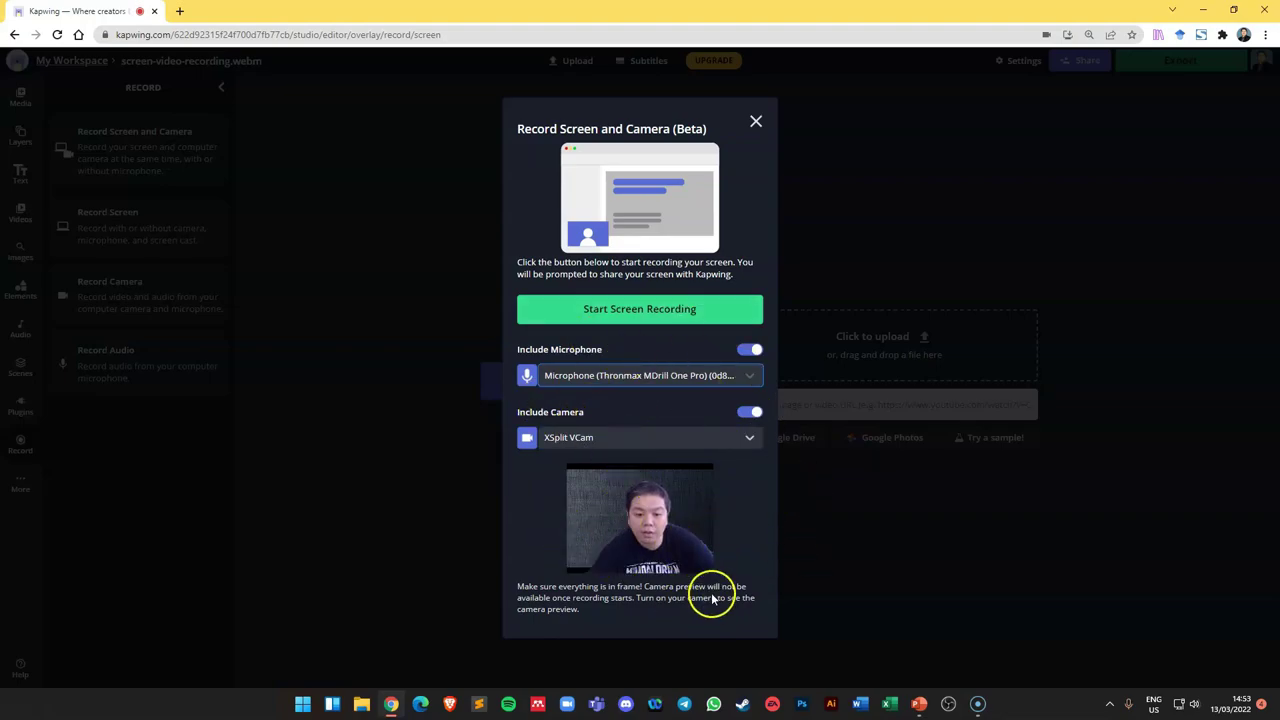
Step: Record Entire Screen > Screen 2 with the webcam for about 13 seconds and place it on the canvas
click(652, 310)
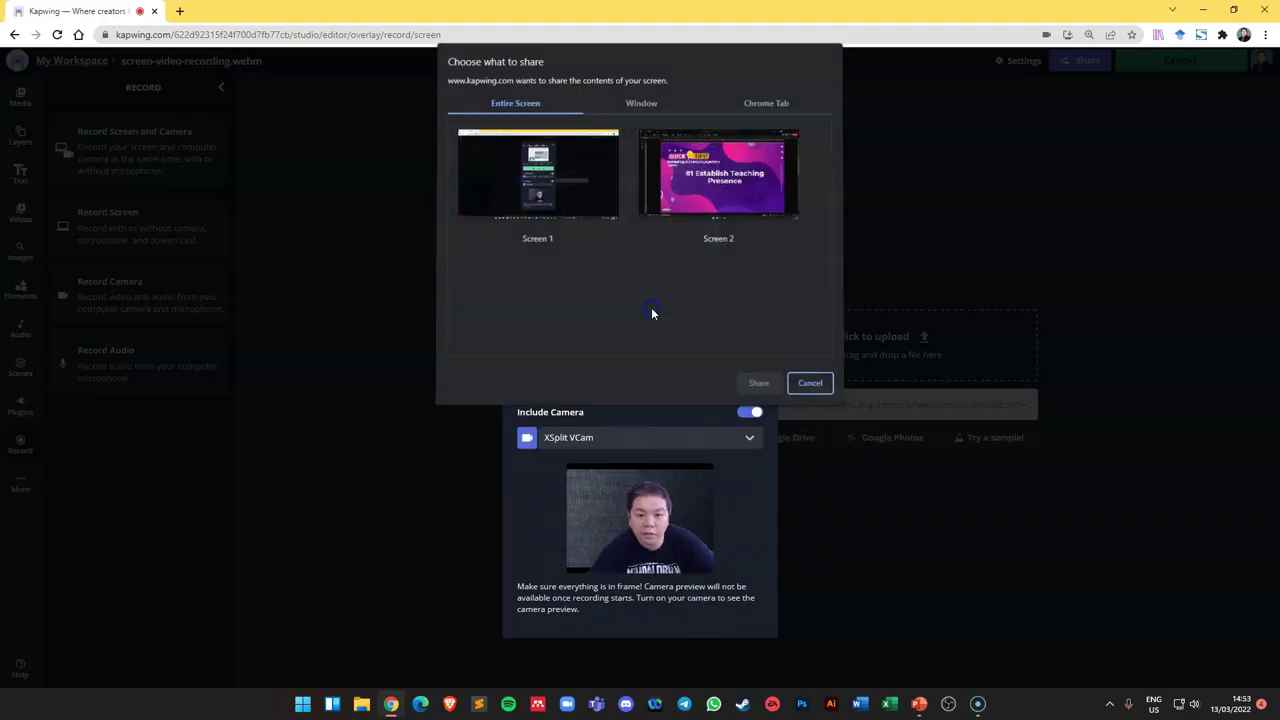
click(706, 183)
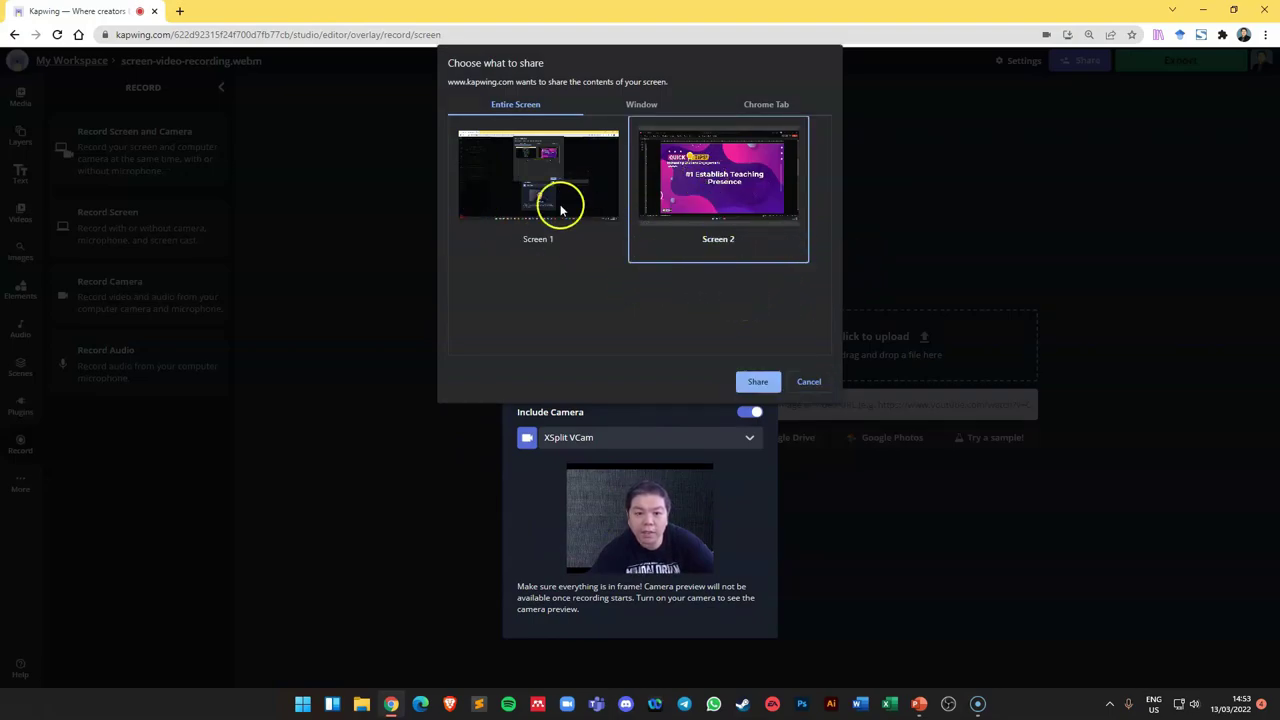
click(640, 105)
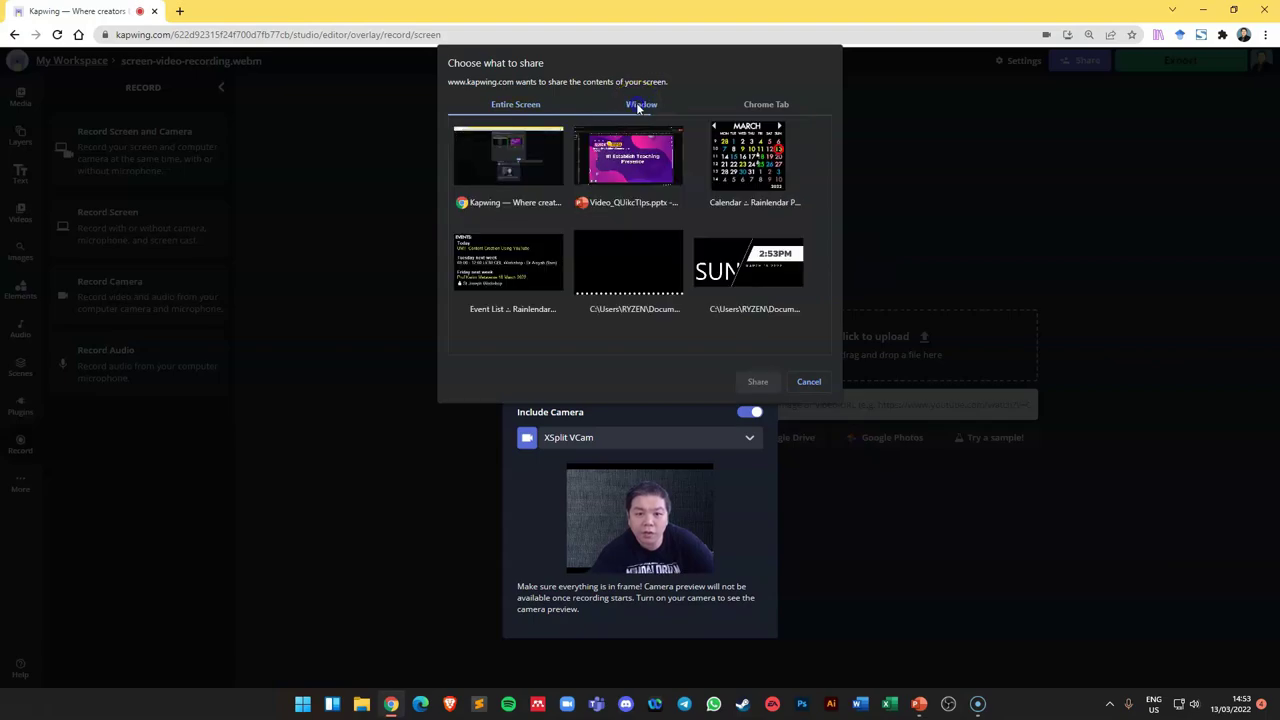
click(762, 105)
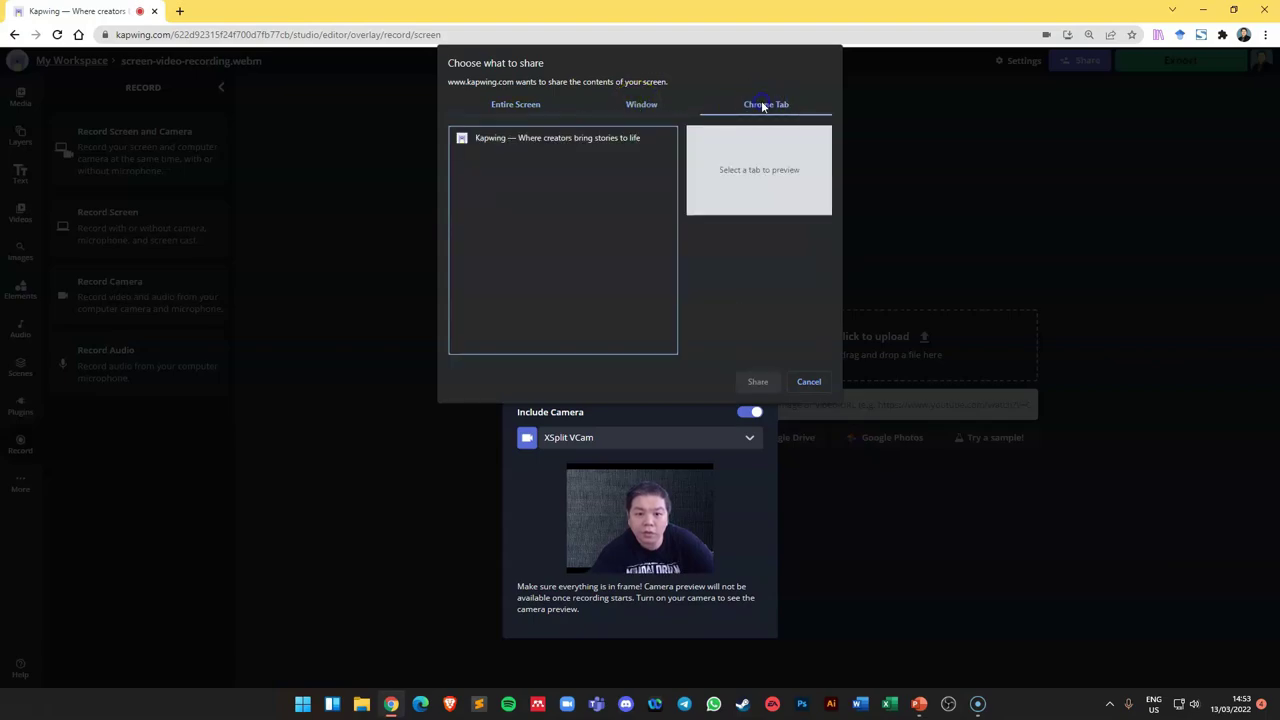
click(654, 108)
click(536, 104)
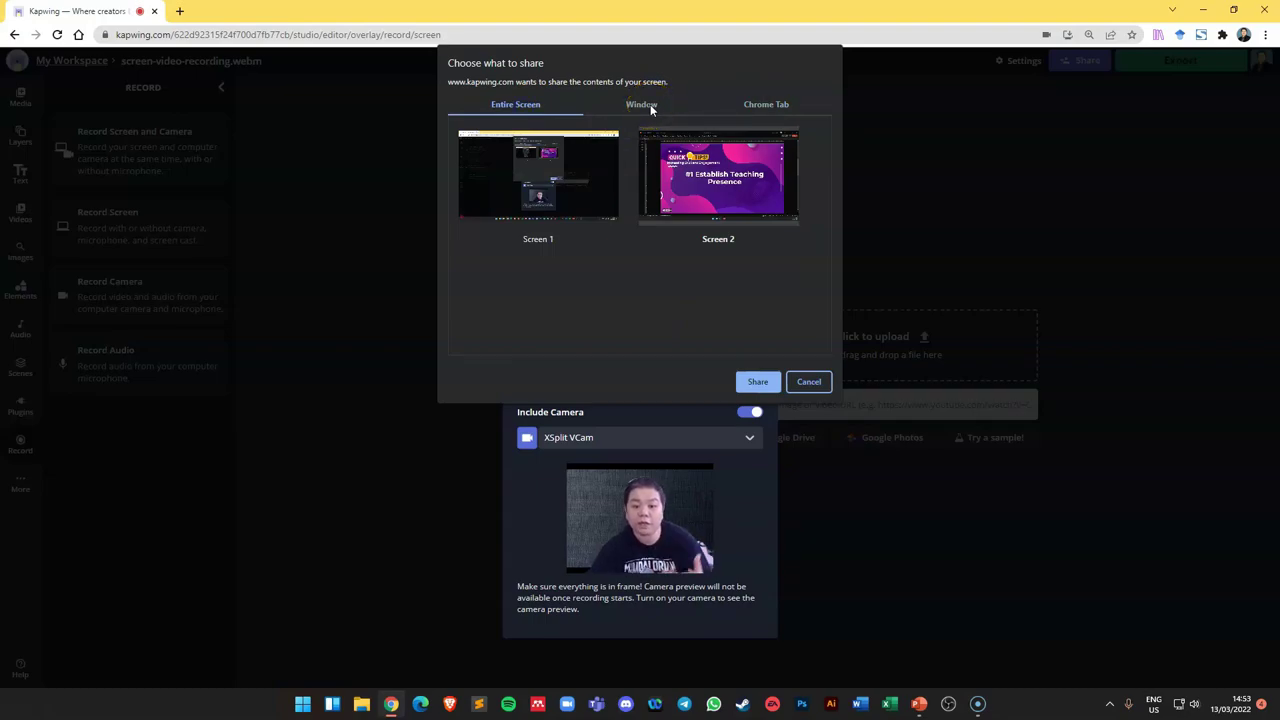
click(750, 204)
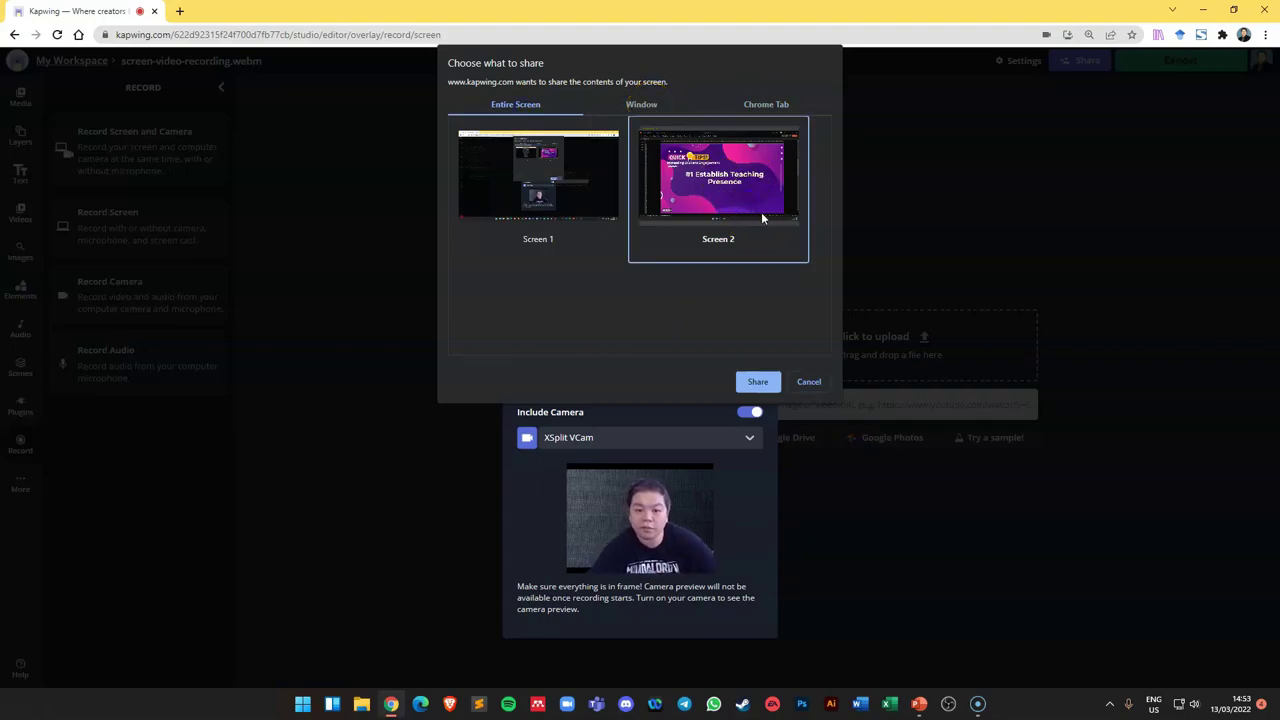
click(758, 383)
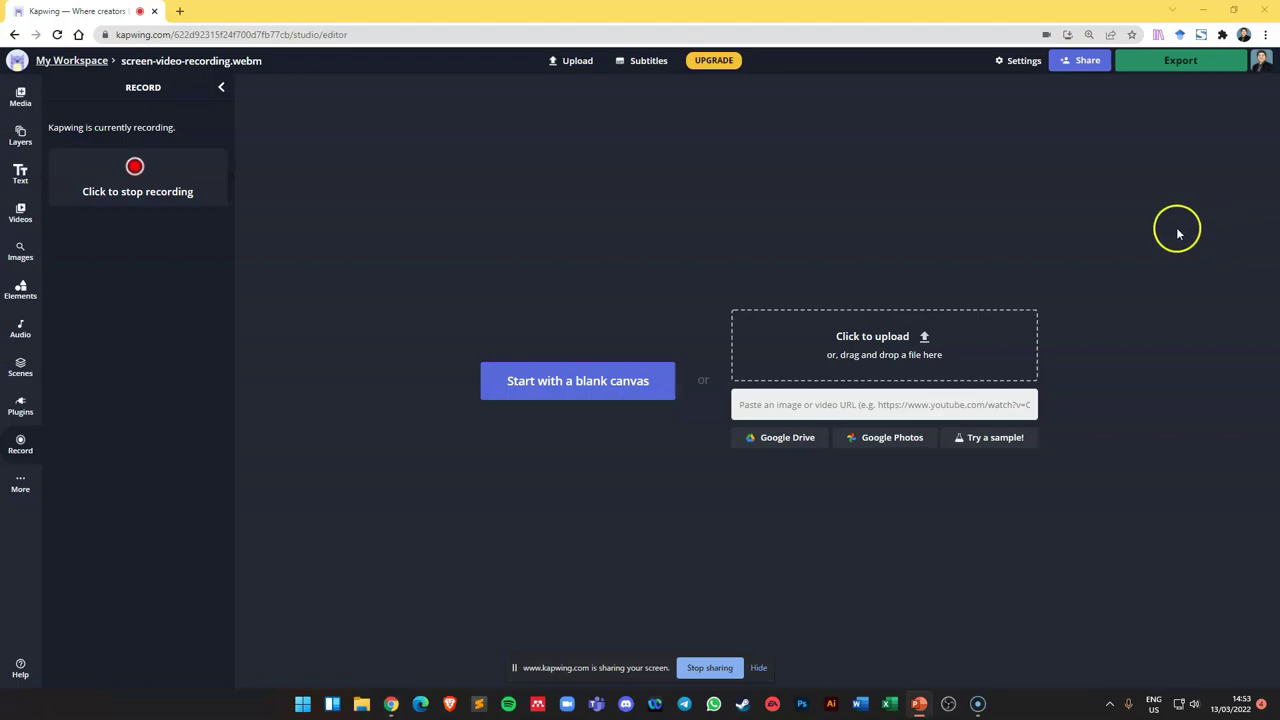
click(132, 167)
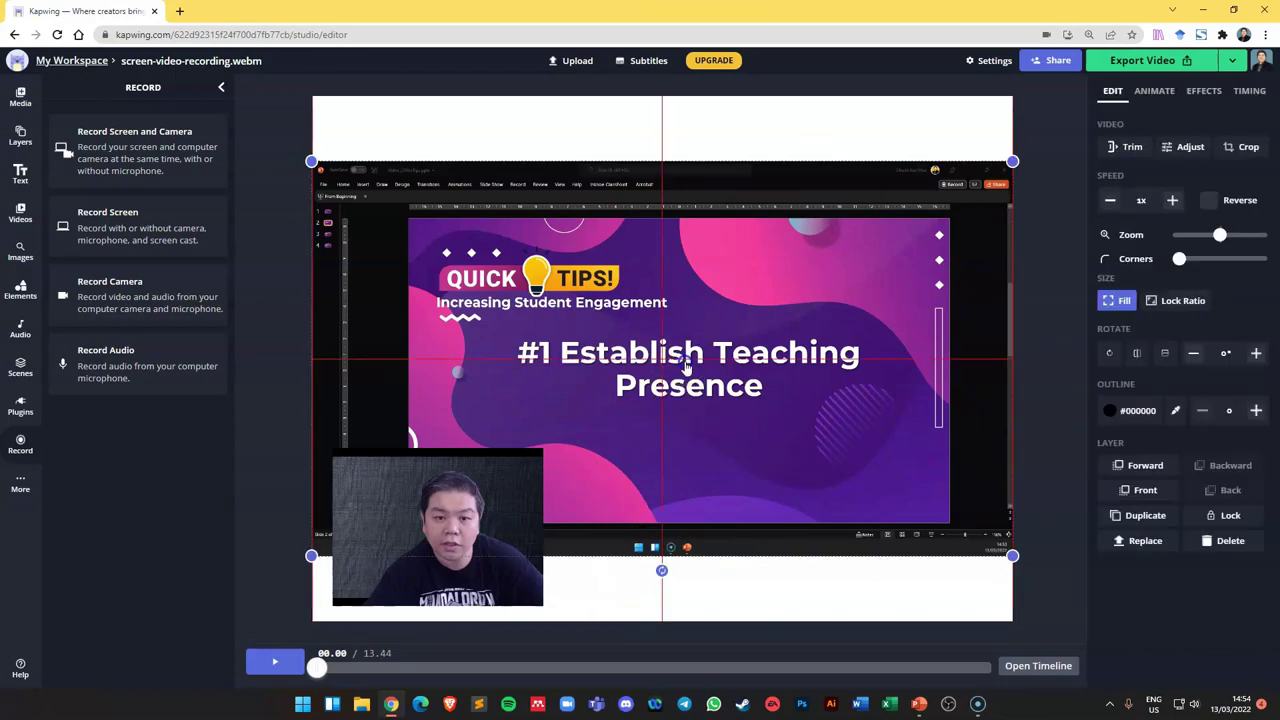
click(477, 518)
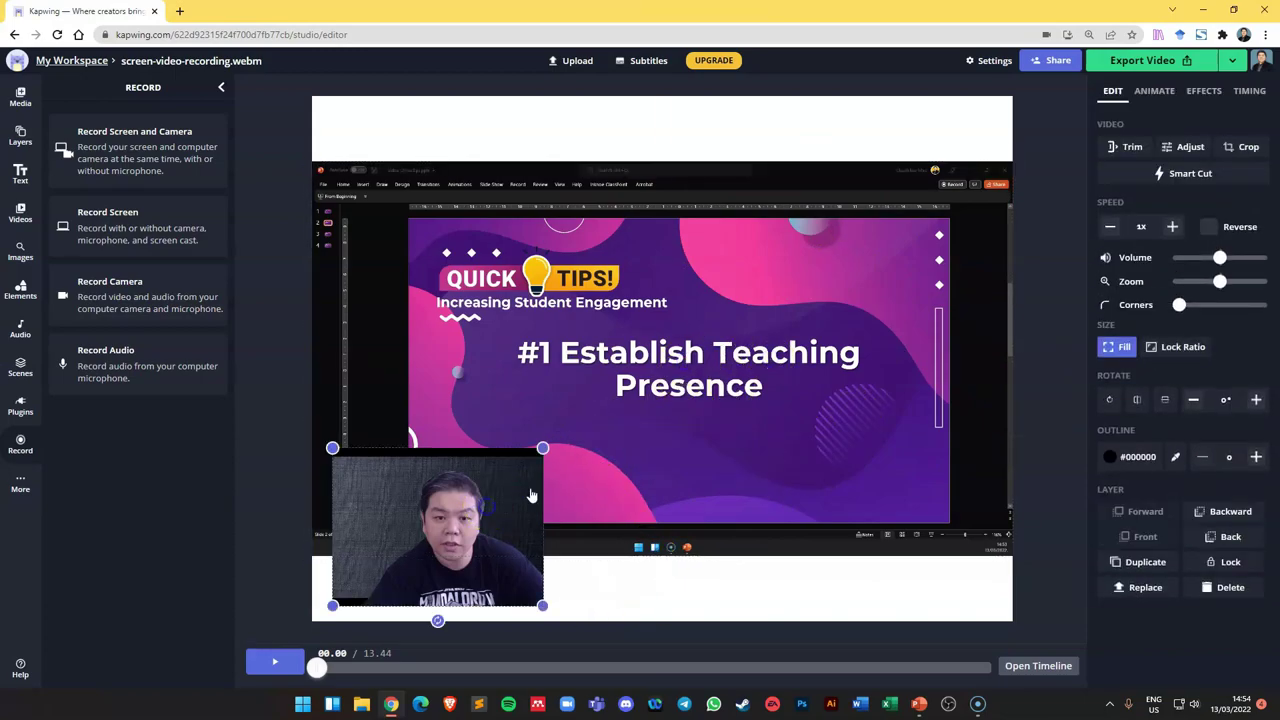
click(749, 378)
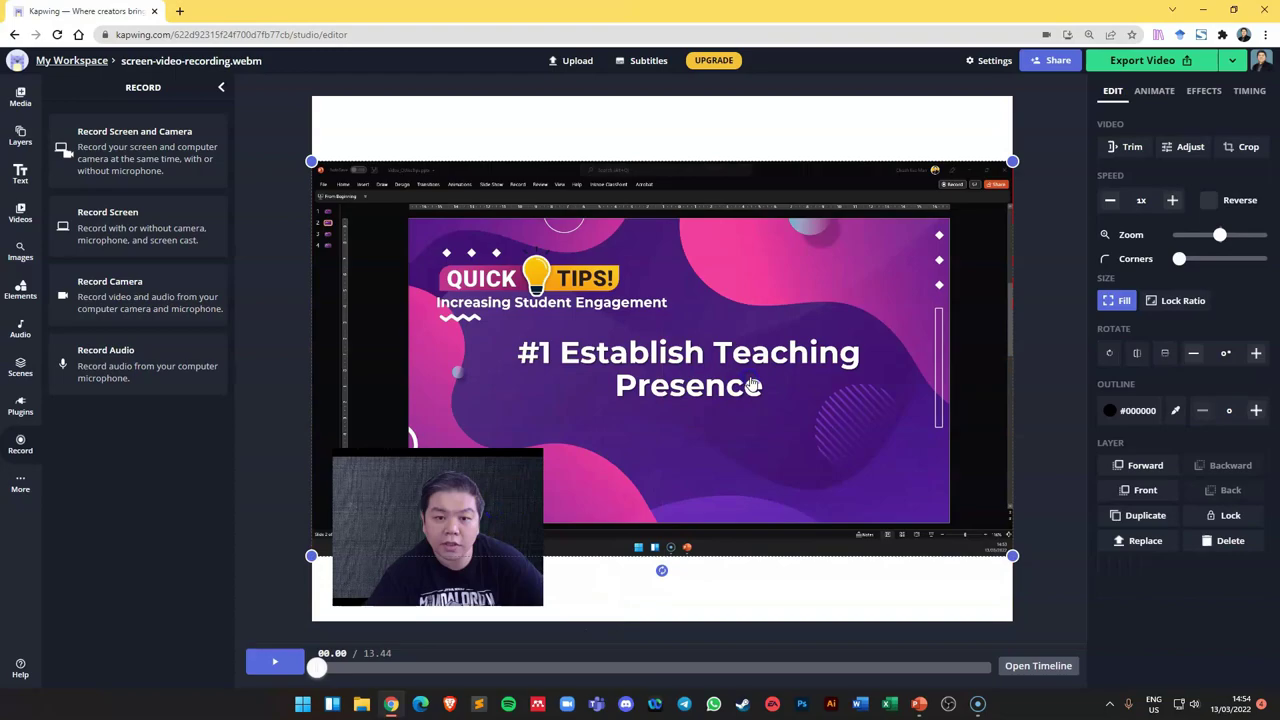
click(505, 509)
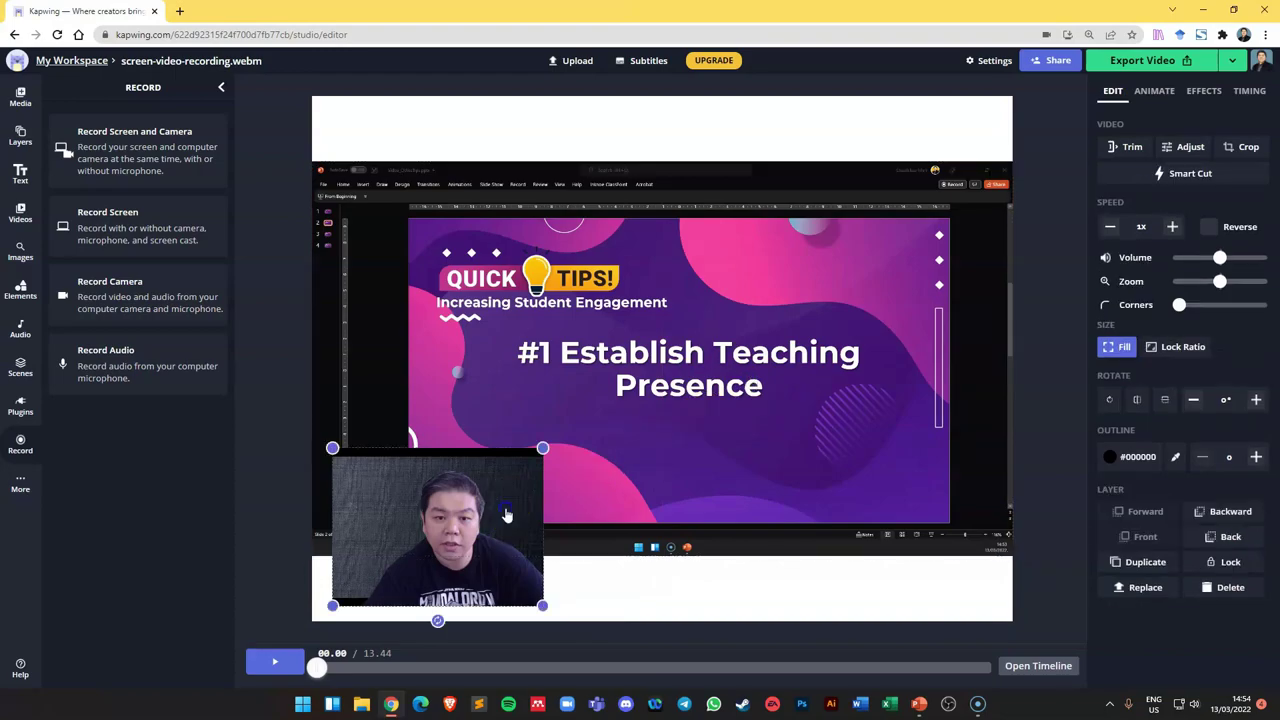
click(834, 400)
click(503, 535)
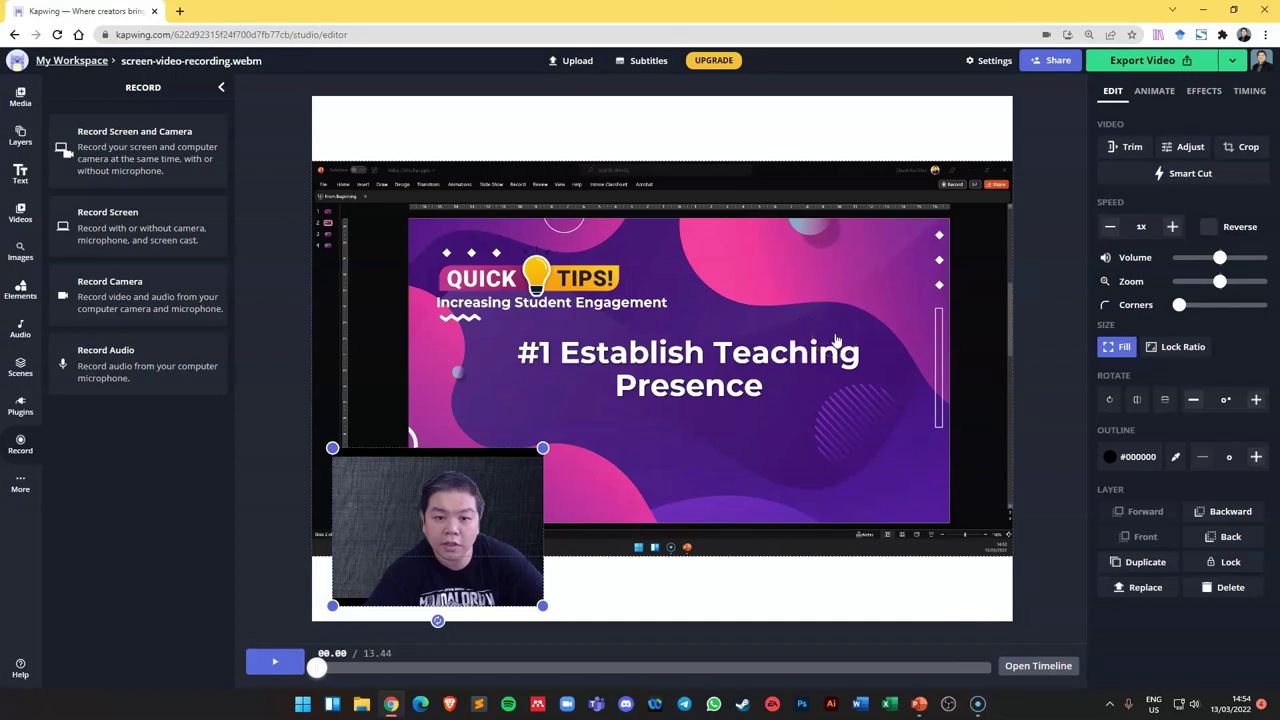
Step: Show the timeline, move the webcam overlay bottom-right and resize the screen recording
click(1040, 666)
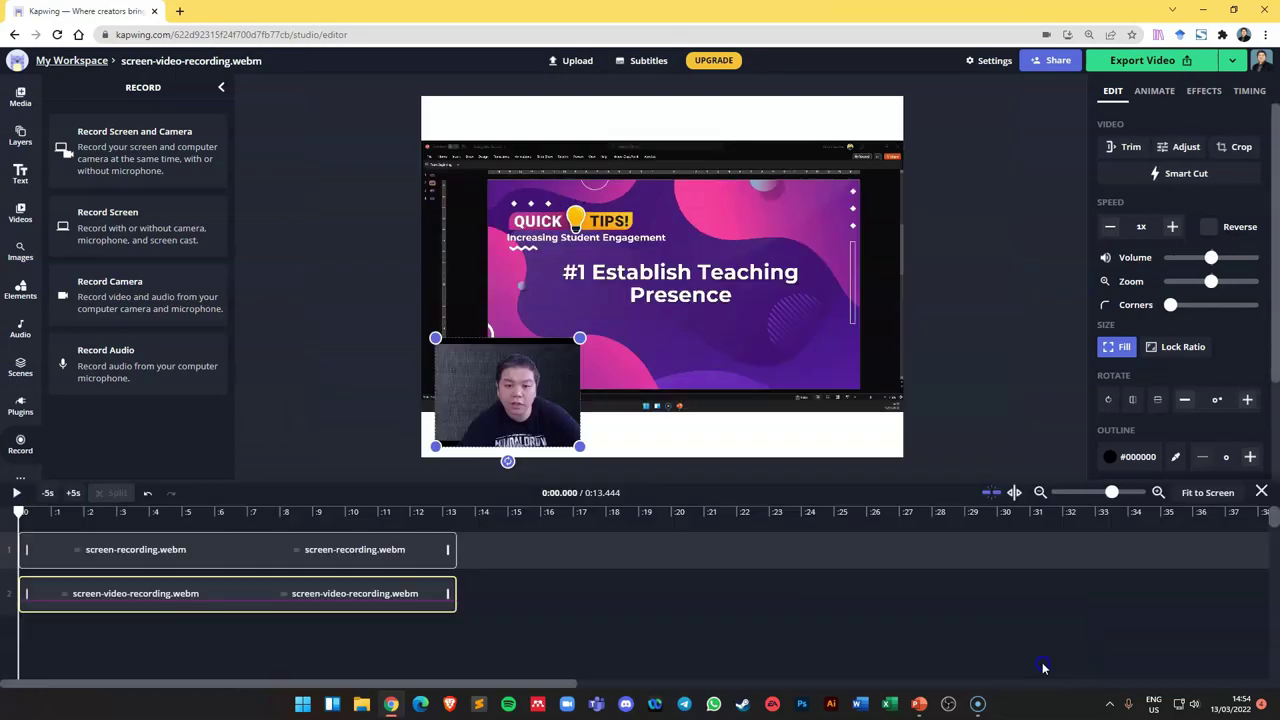
click(20, 98)
drag(500, 371, 731, 341)
click(893, 365)
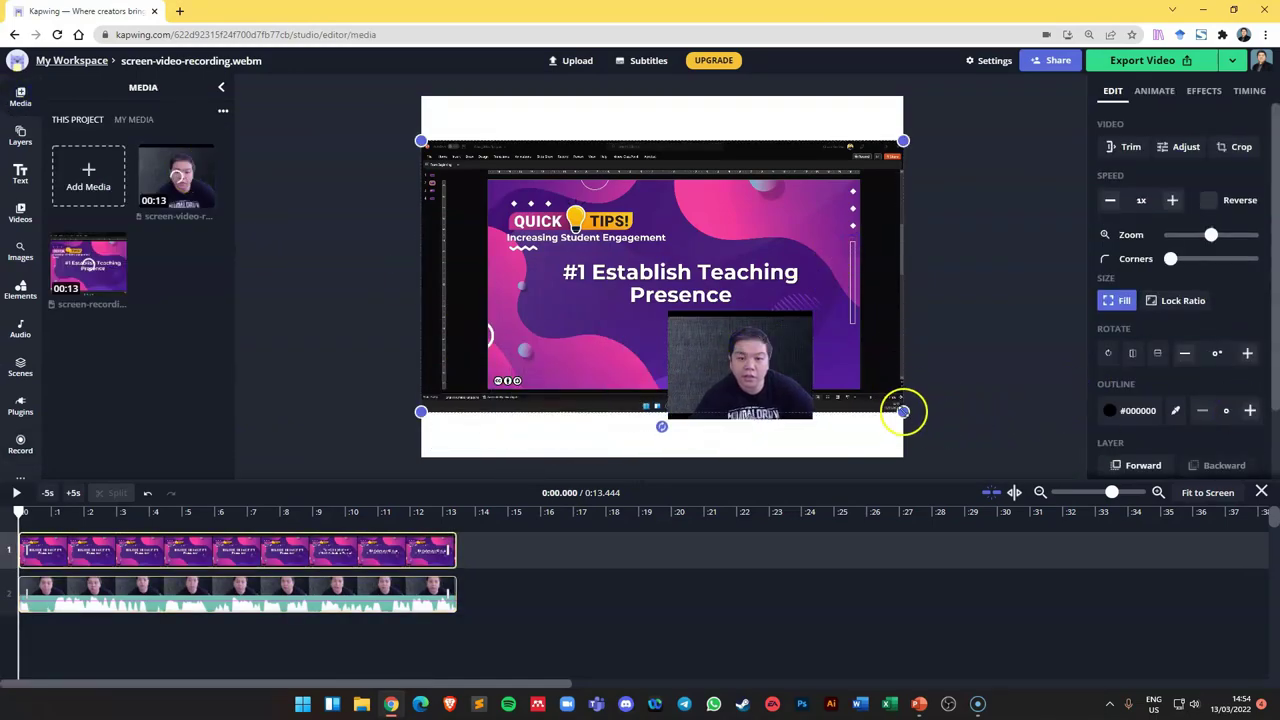
drag(903, 411, 720, 291)
drag(740, 365, 793, 408)
click(672, 232)
drag(719, 290, 827, 375)
drag(699, 245, 695, 223)
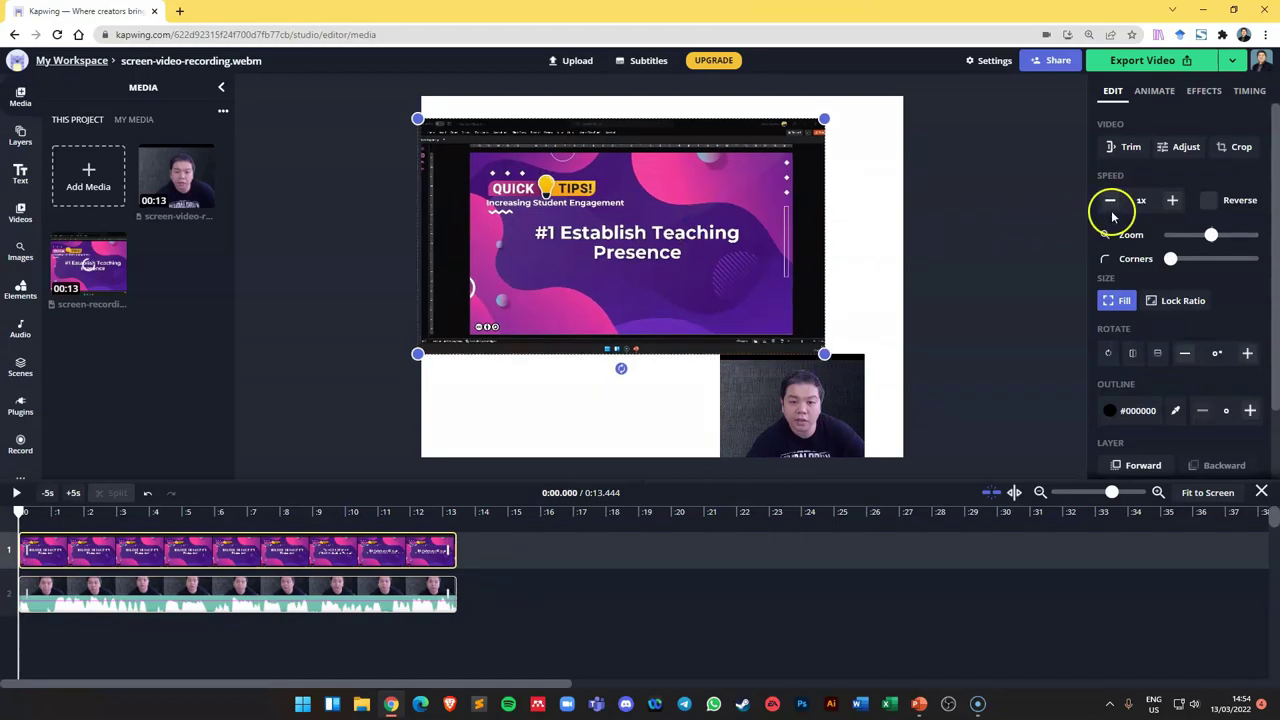
Step: Crop the screen recording down to just the slide area
click(1240, 150)
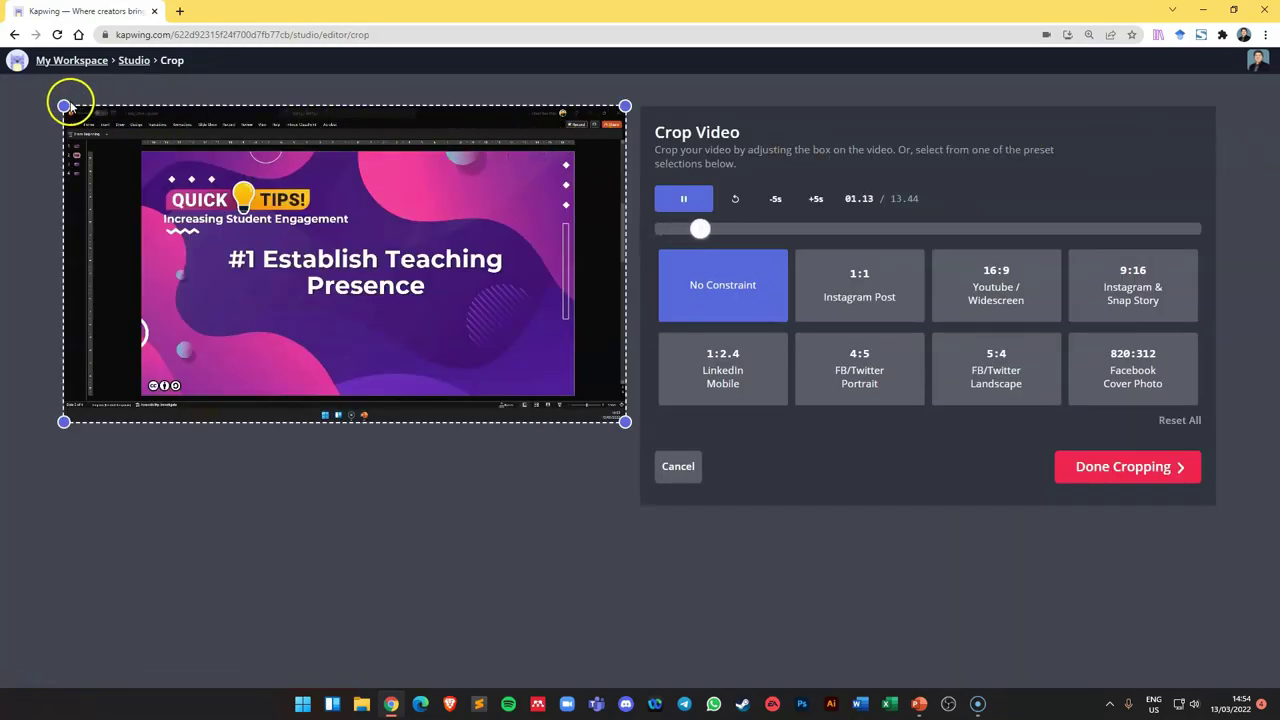
drag(66, 107, 140, 150)
drag(625, 421, 579, 395)
click(1134, 470)
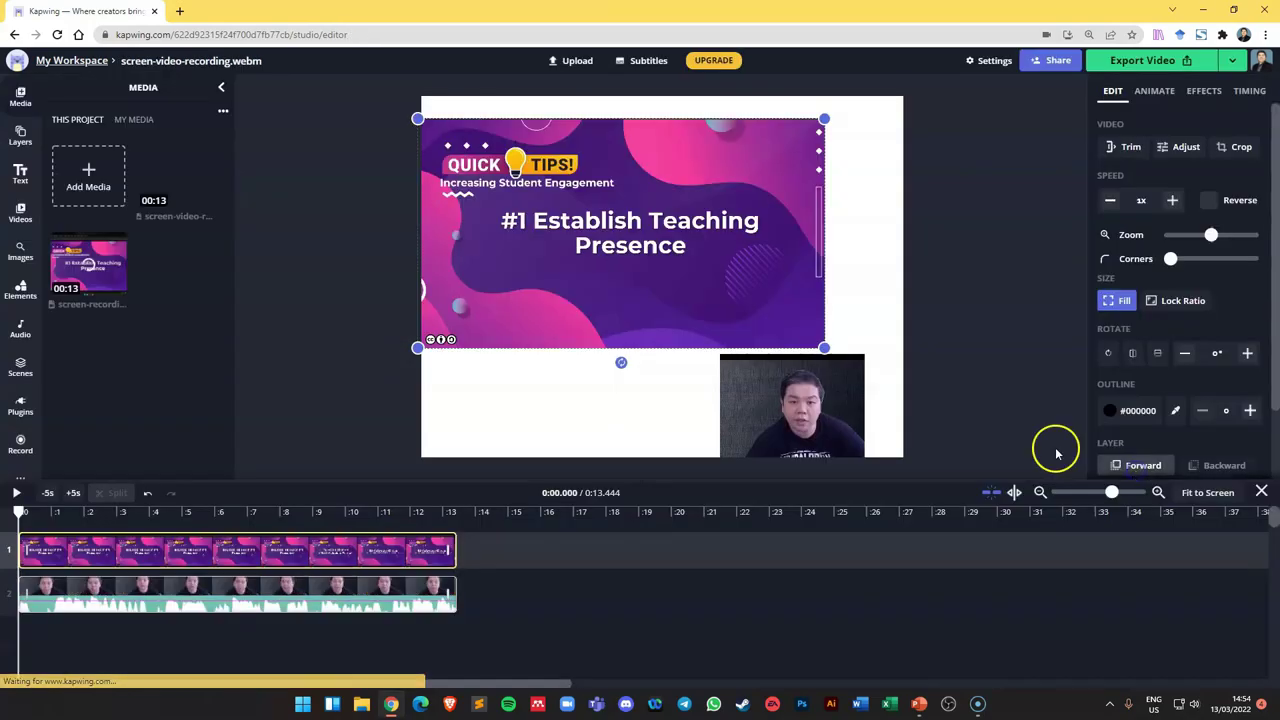
Step: Set the canvas output size to 16:9 and stretch the slide video to fill it
click(851, 232)
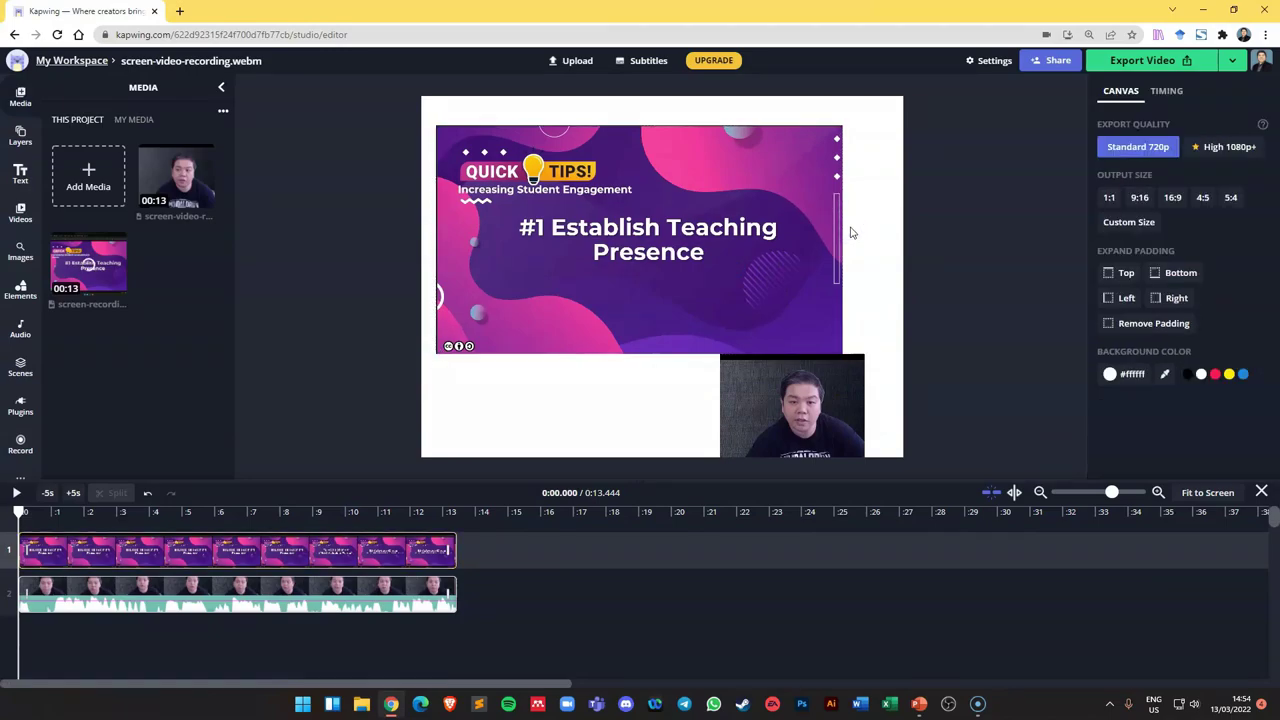
click(1173, 198)
click(680, 243)
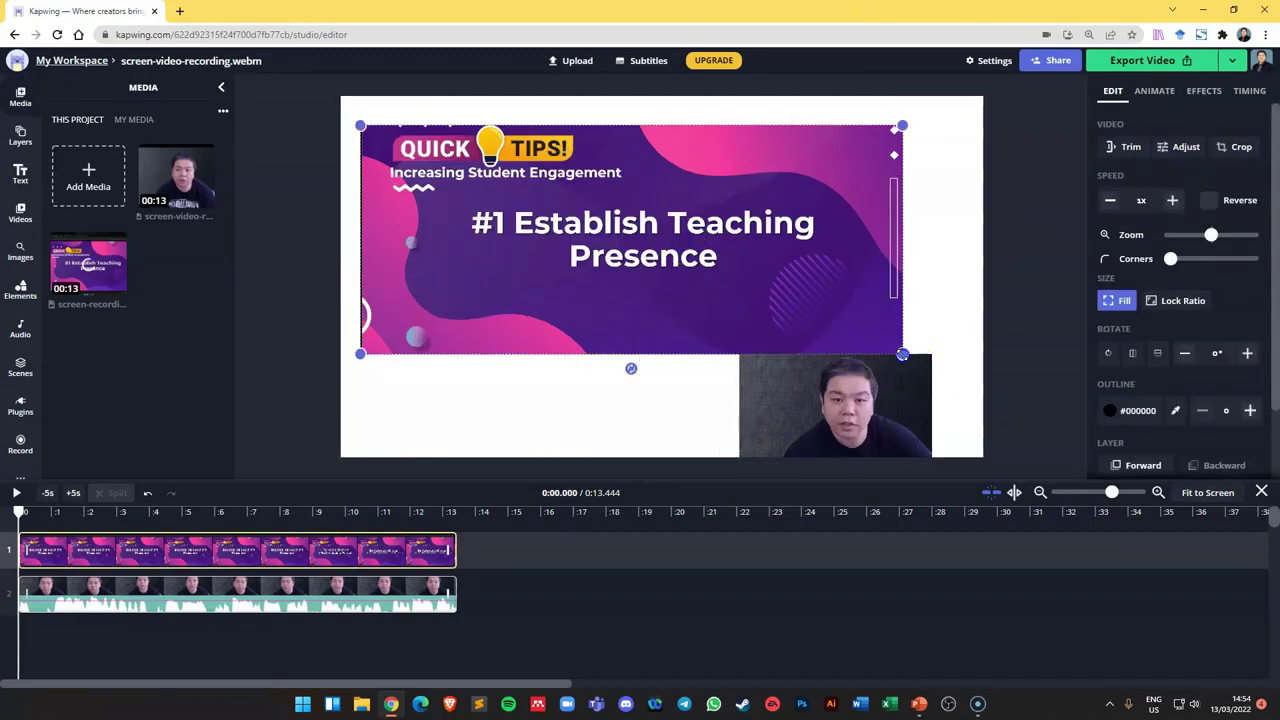
drag(903, 354, 954, 455)
drag(896, 330, 874, 300)
drag(935, 424, 904, 390)
click(880, 420)
Step: Crop the webcam video tighter around the image and move it toward the top right
click(1238, 146)
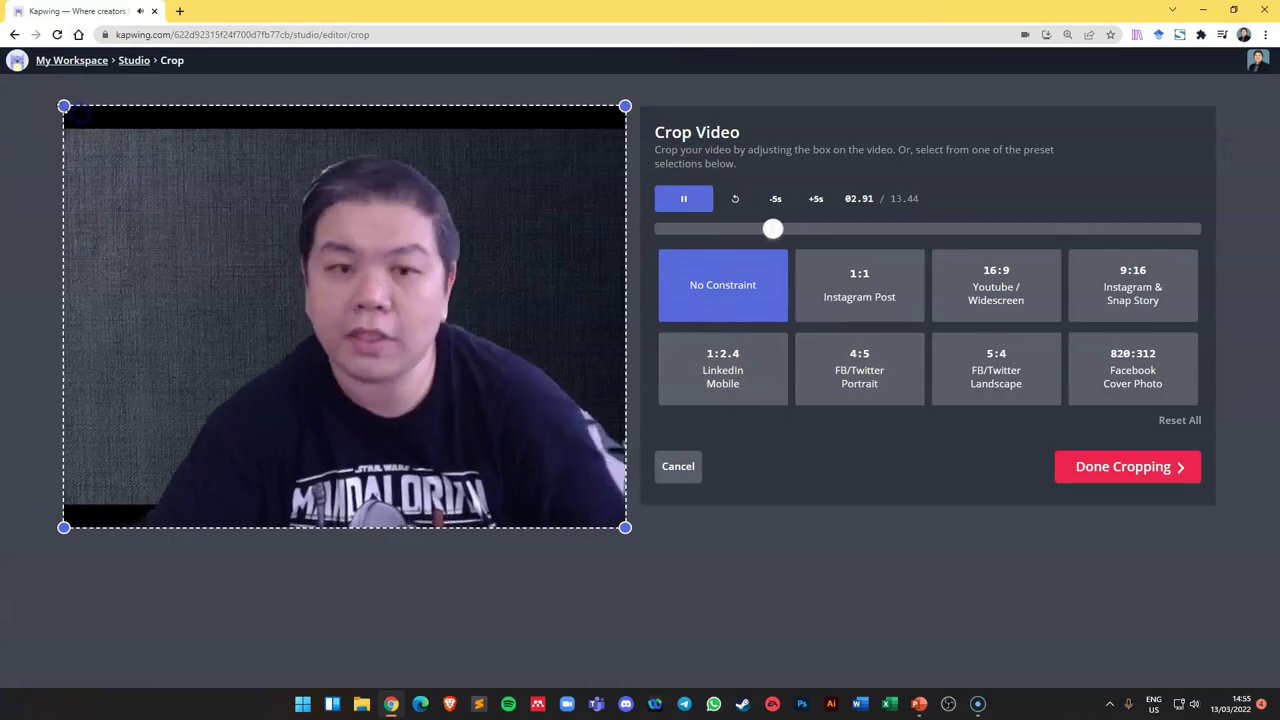
drag(63, 107, 145, 136)
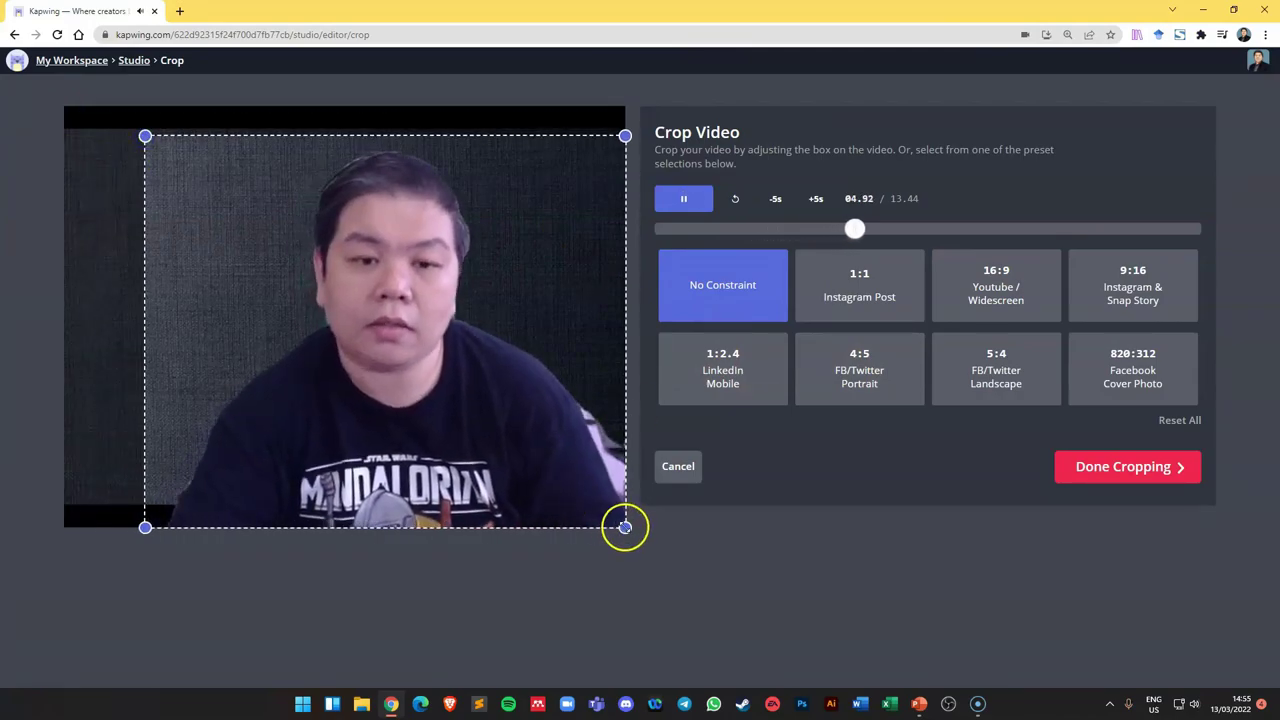
drag(626, 526, 610, 509)
click(1148, 488)
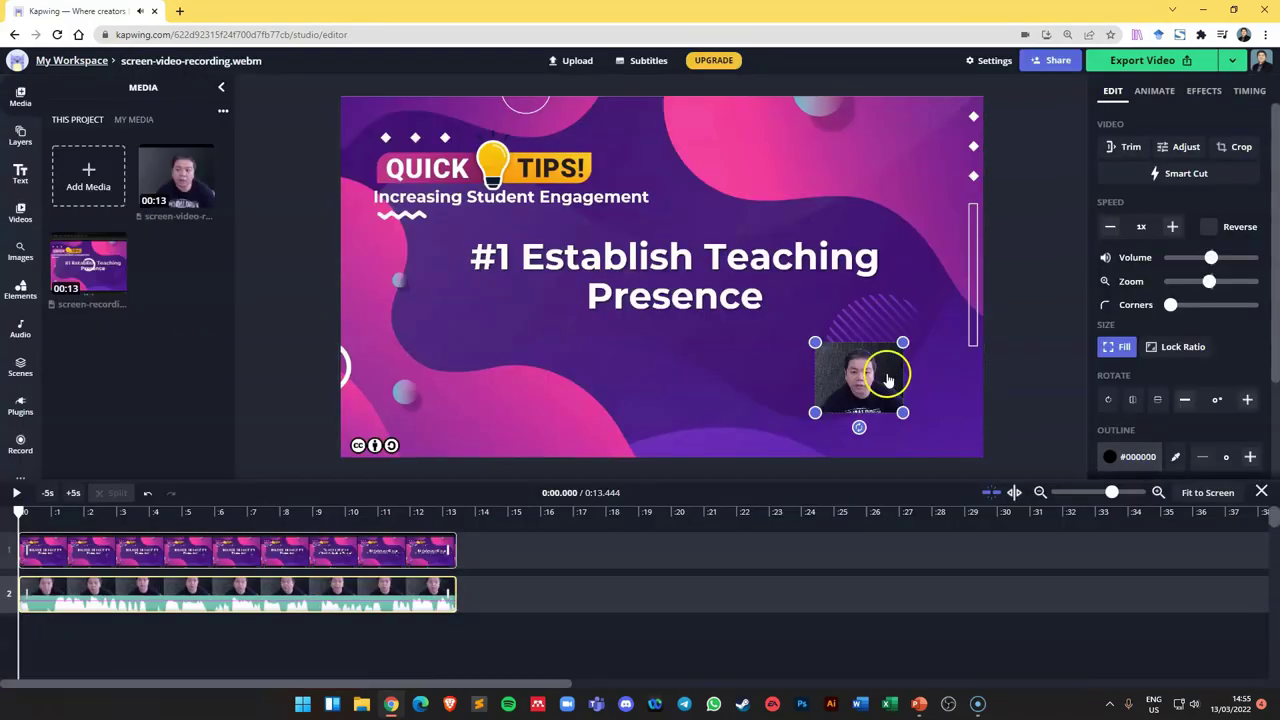
drag(863, 366, 928, 370)
Step: Shrink the slide video and position it on the left side of the canvas
click(965, 430)
drag(983, 456, 729, 294)
drag(895, 350, 900, 259)
drag(737, 271, 752, 287)
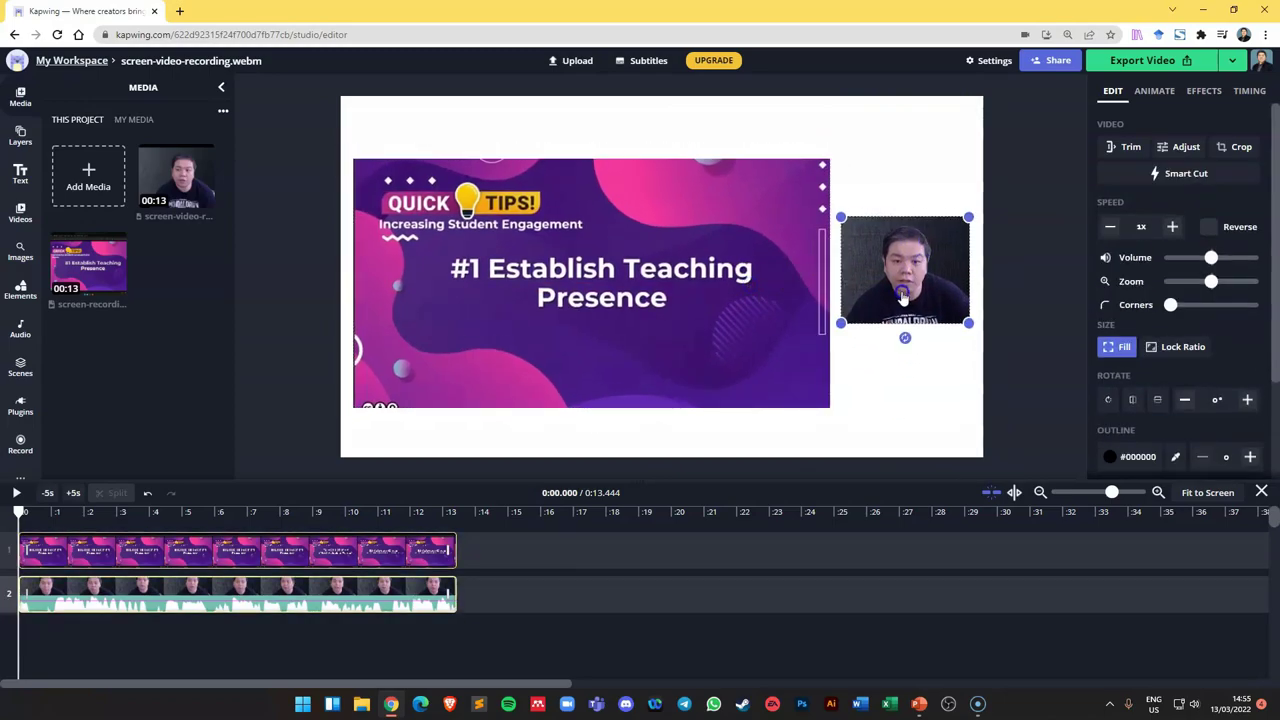
click(1030, 302)
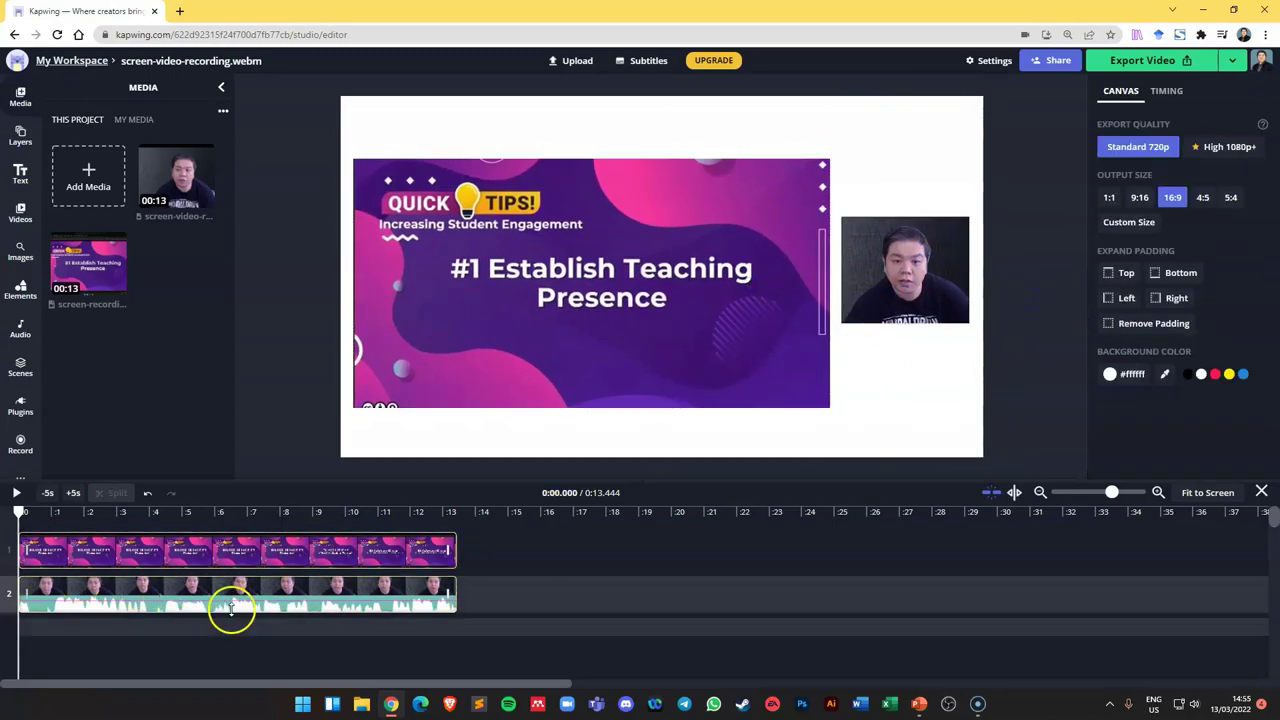
click(20, 250)
Step: Apply teal #1DE9B6 as the Background Color, then scrub the video from the start to preview
click(917, 414)
click(1118, 374)
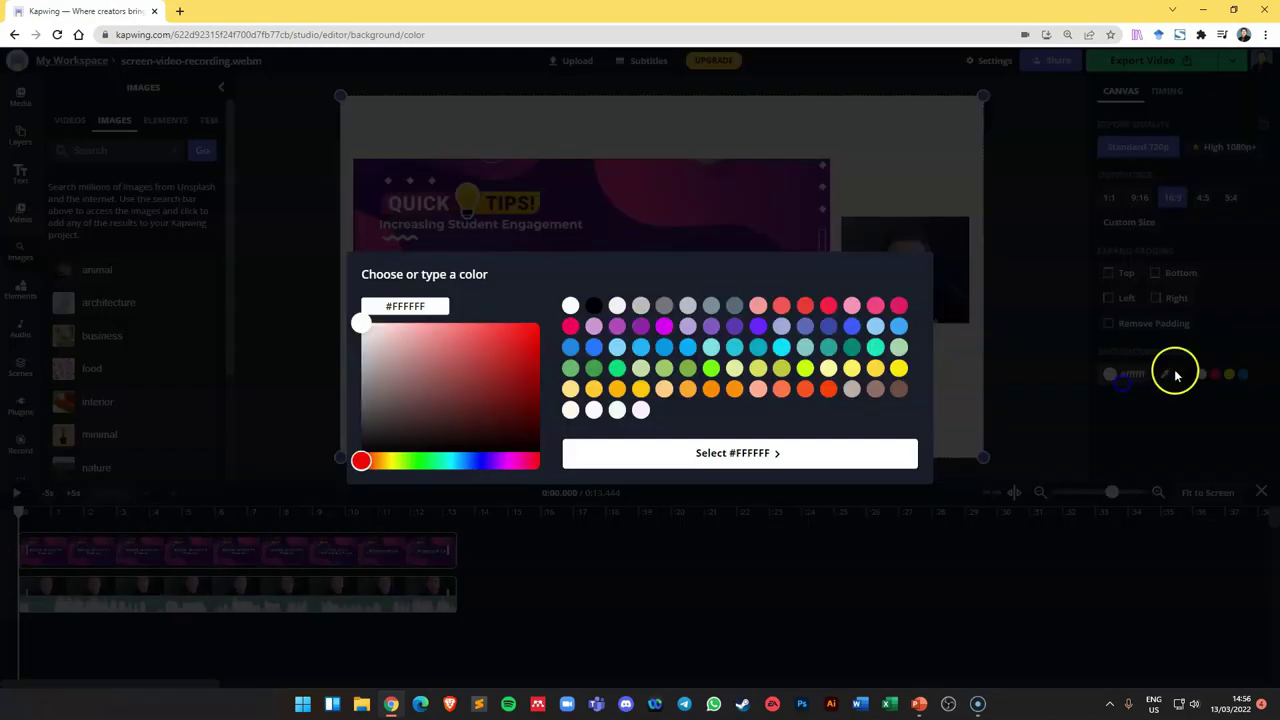
click(875, 347)
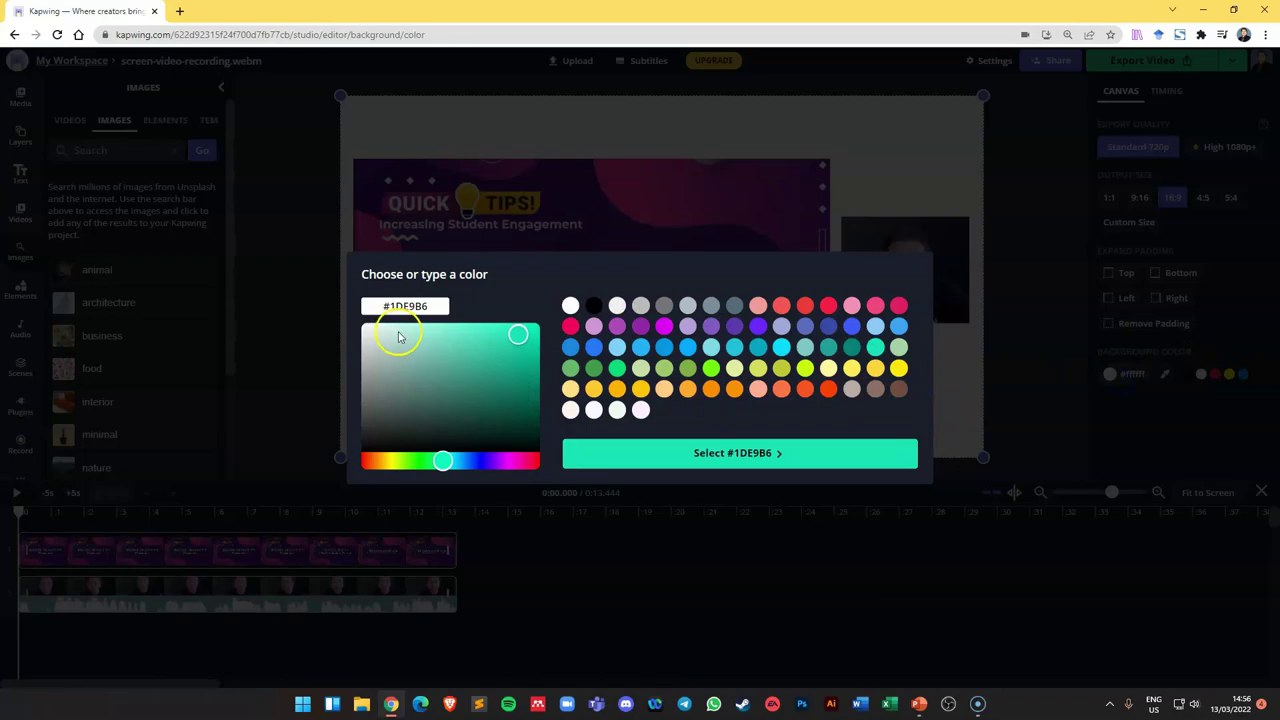
key(Return)
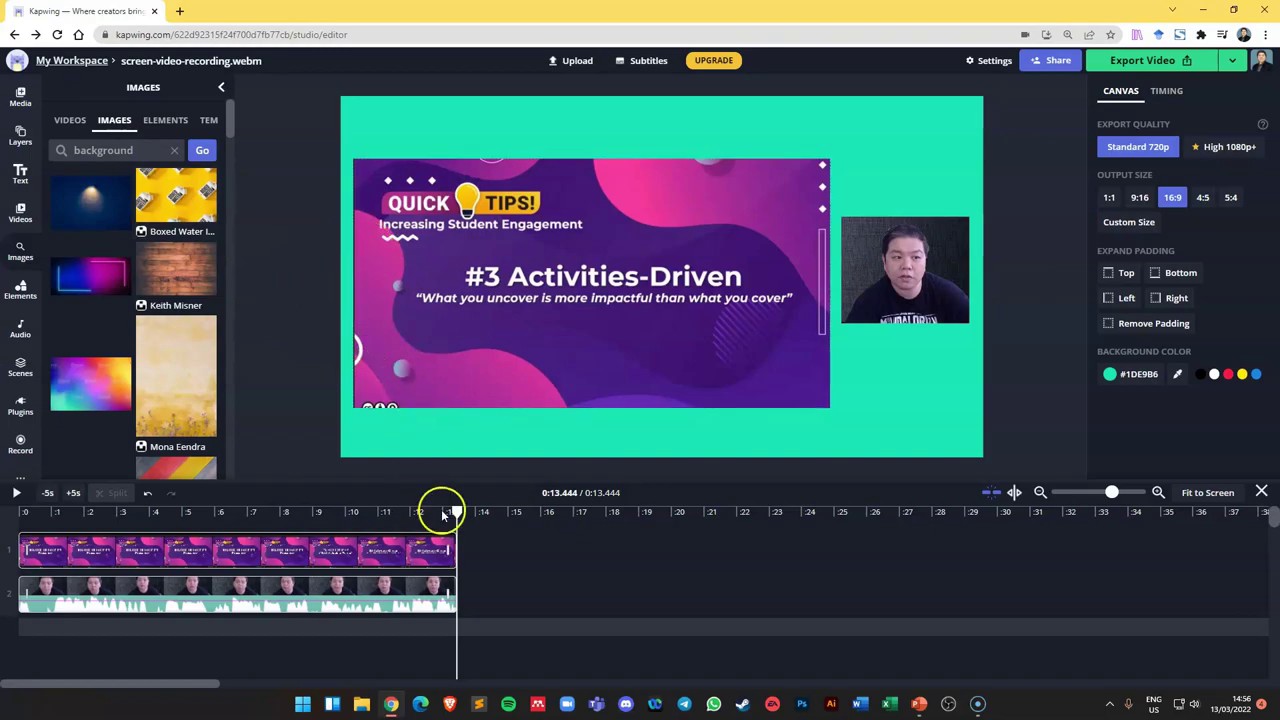
click(22, 512)
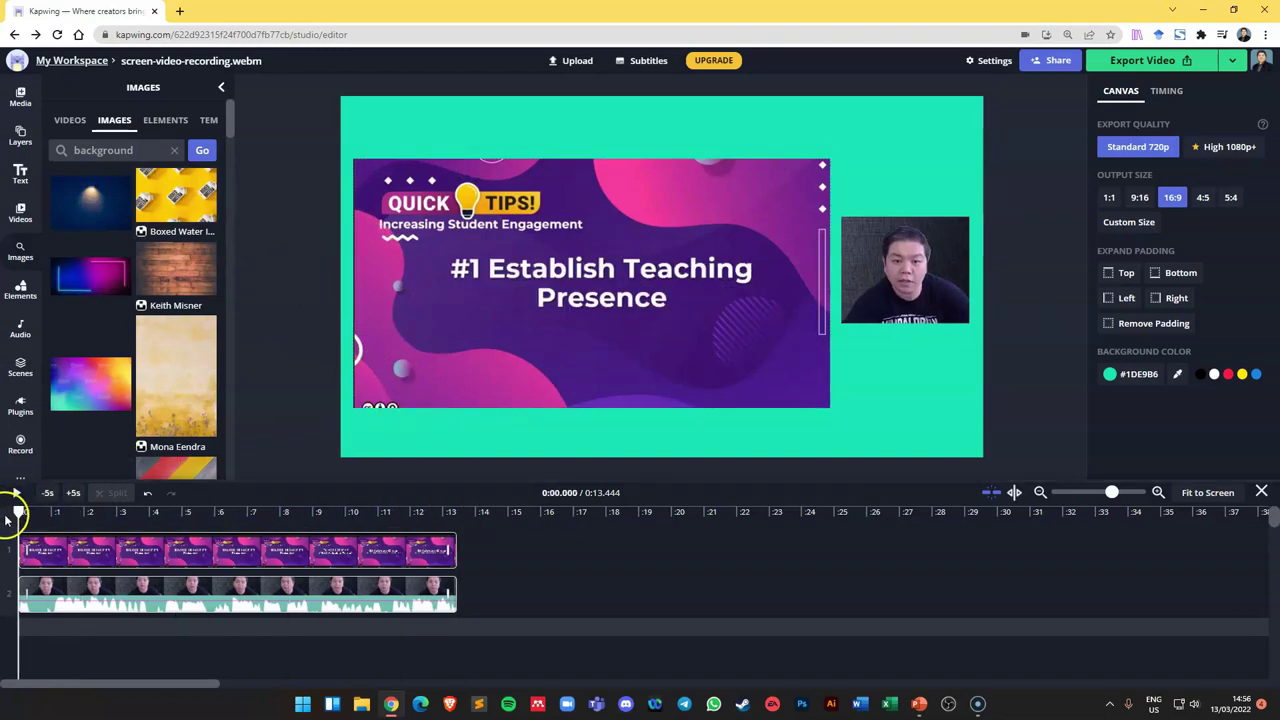
drag(20, 512, 310, 511)
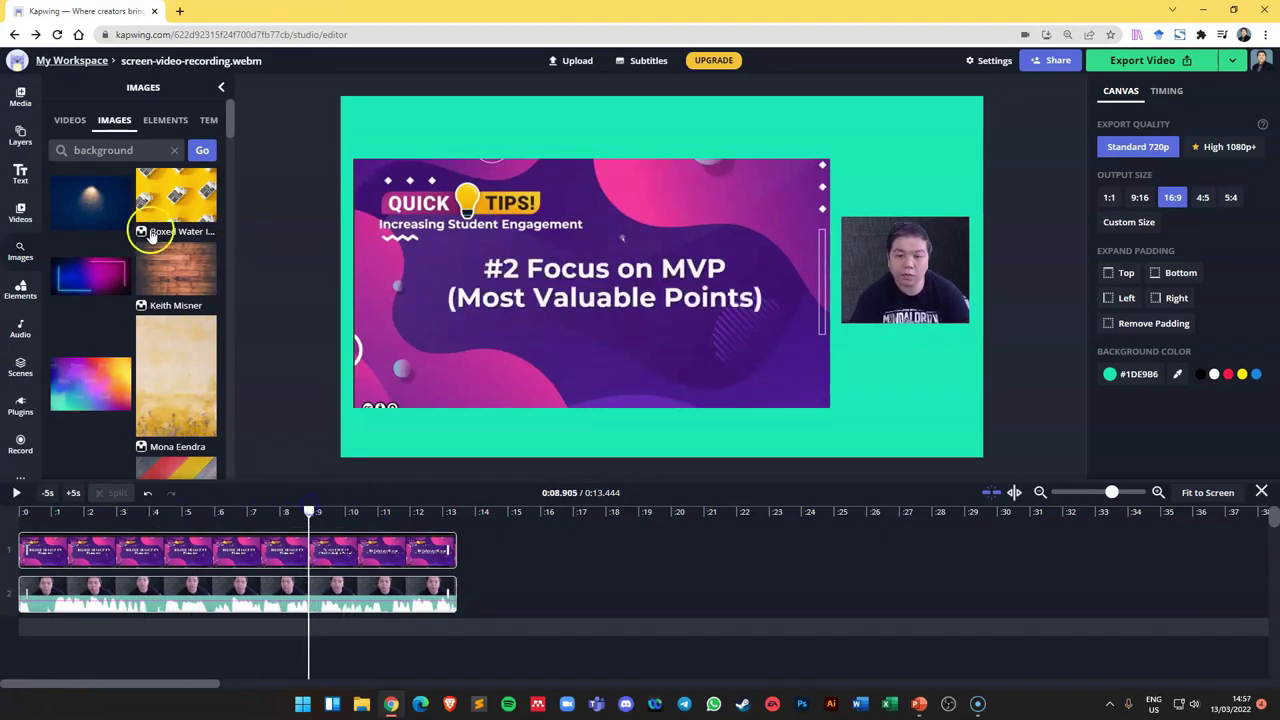
Step: Add the pink circle element from Elements' Circles and shrink it slightly over the slide
click(24, 288)
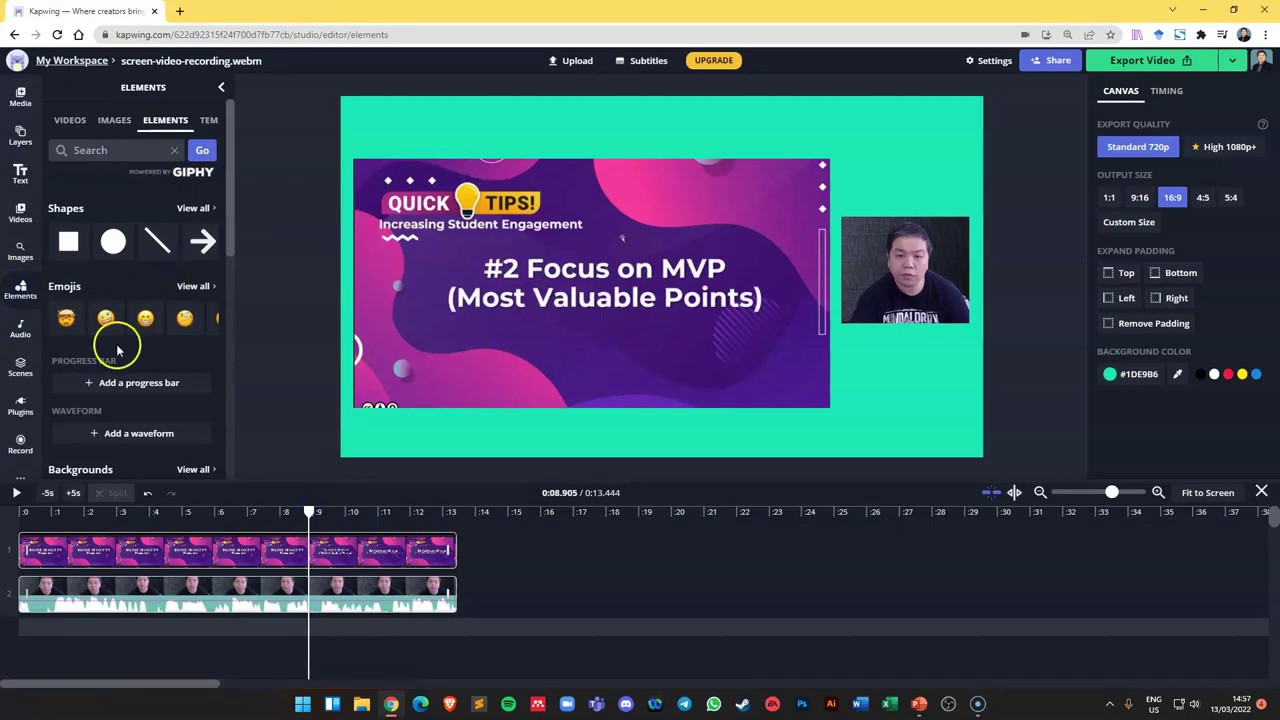
scroll(97, 316, down, 5)
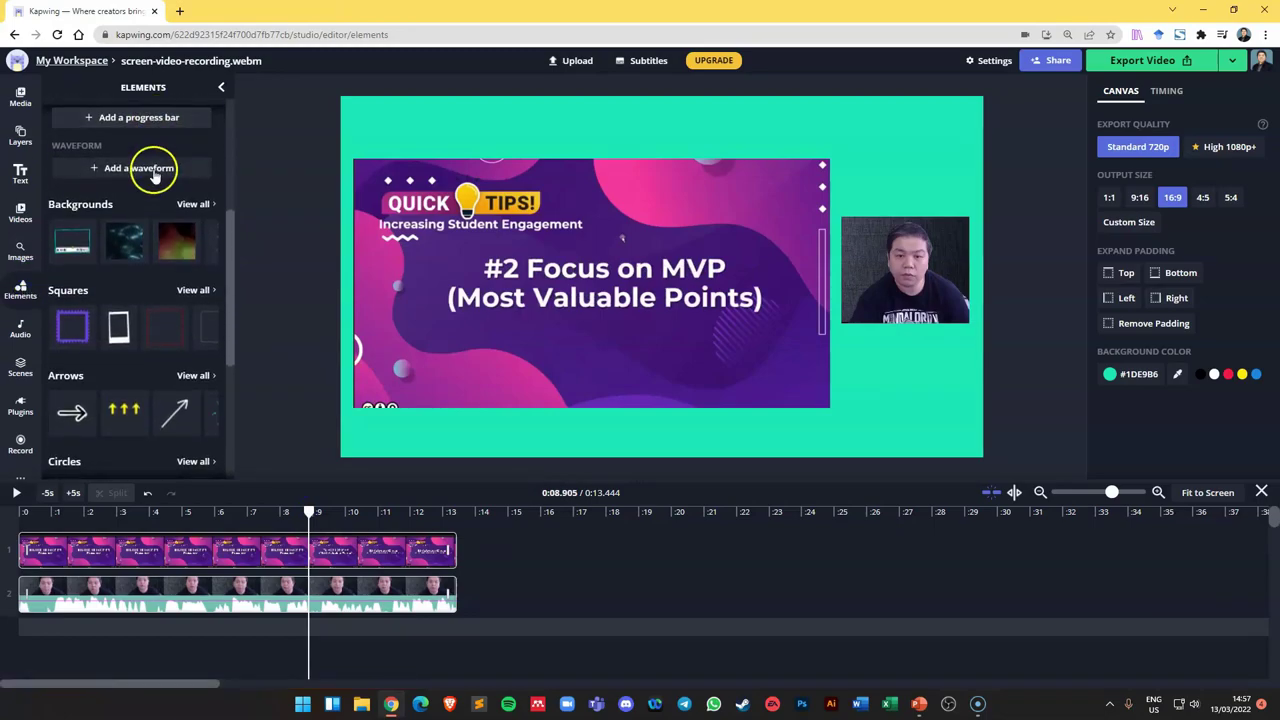
click(195, 377)
key(Escape)
scroll(225, 268, down, 5)
click(123, 343)
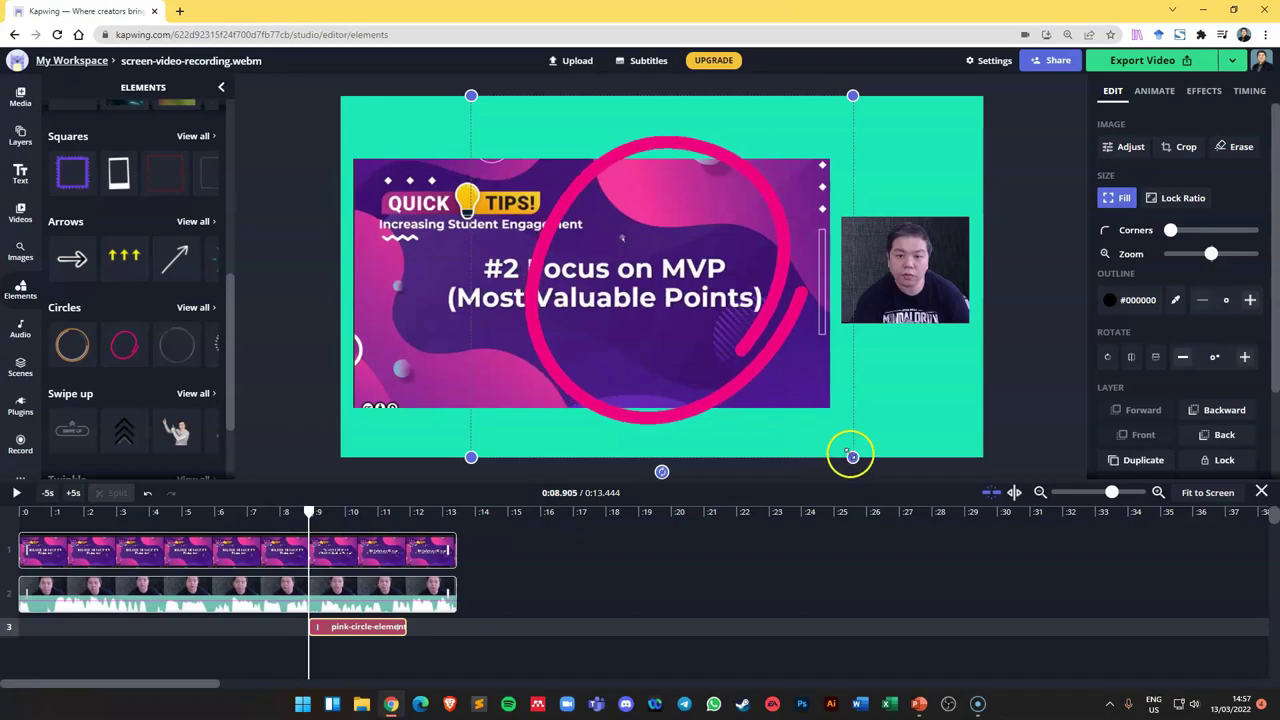
drag(851, 455, 838, 444)
Step: Shorten the pink circle's timeline clip so it shows around 0:08–0:10, and play to preview
drag(410, 628, 366, 628)
click(308, 545)
click(289, 512)
click(318, 627)
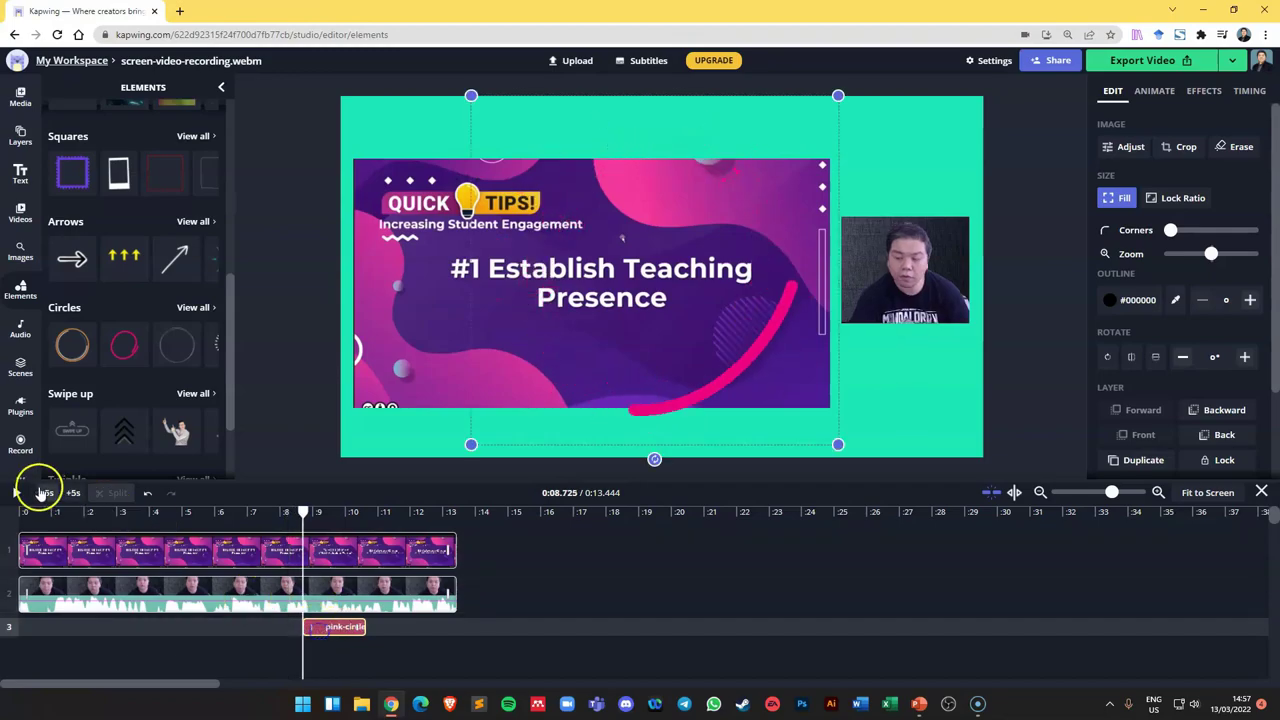
click(16, 492)
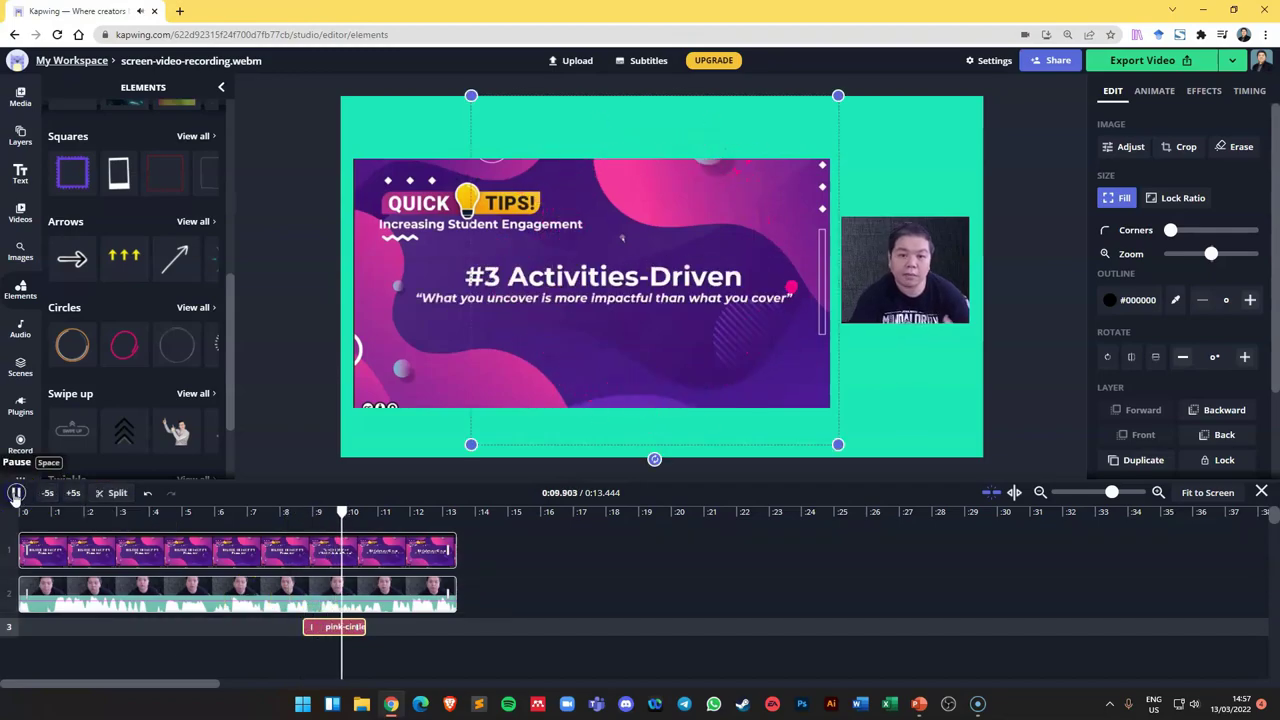
click(16, 492)
click(358, 570)
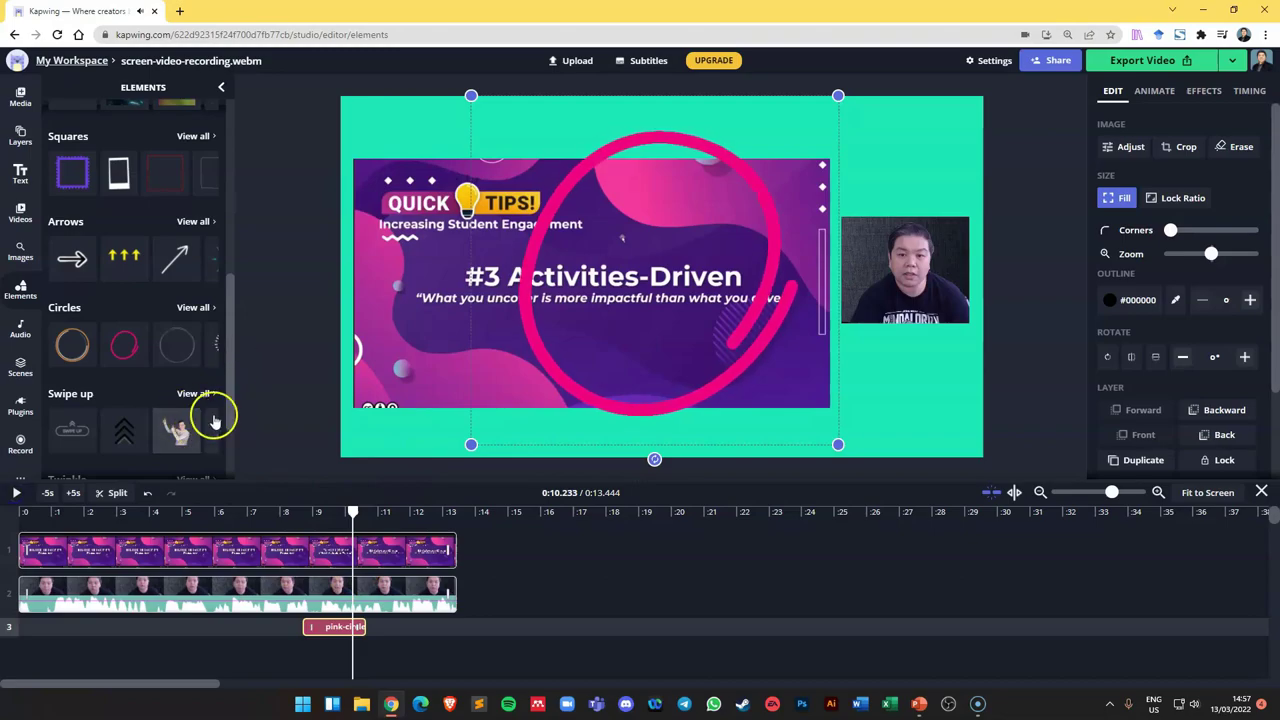
scroll(220, 430, down, 2)
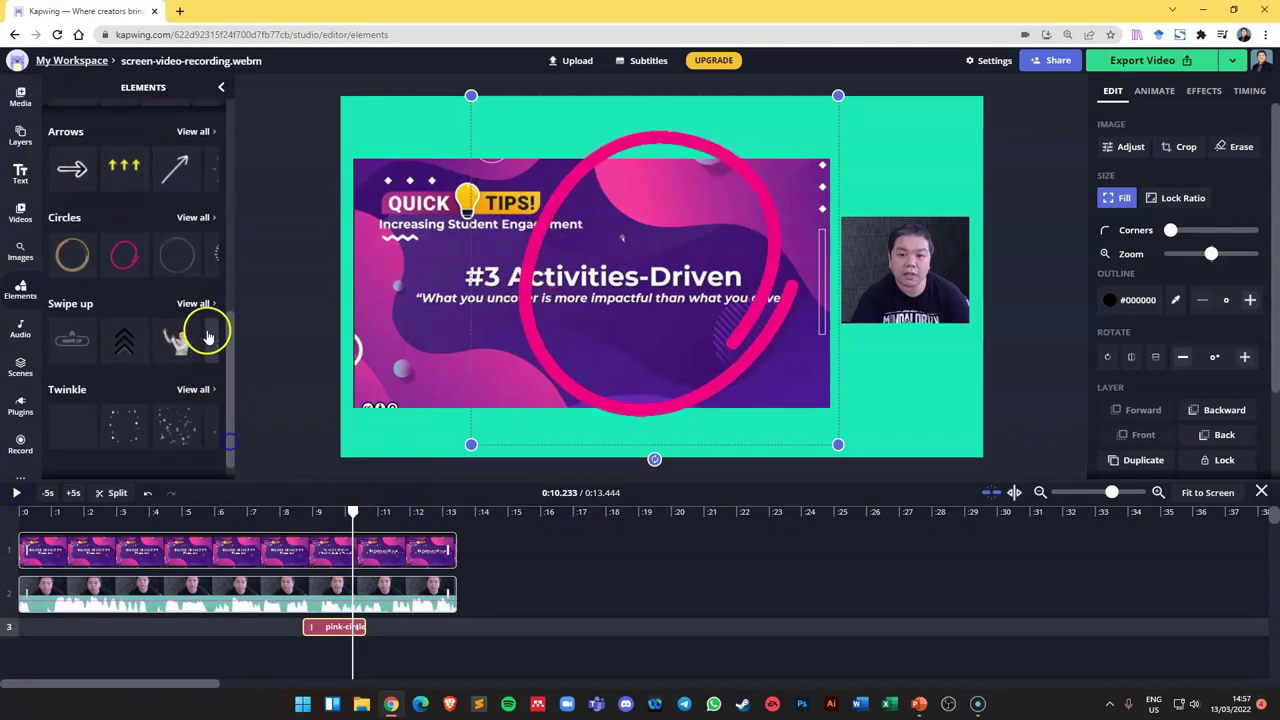
drag(226, 383, 230, 347)
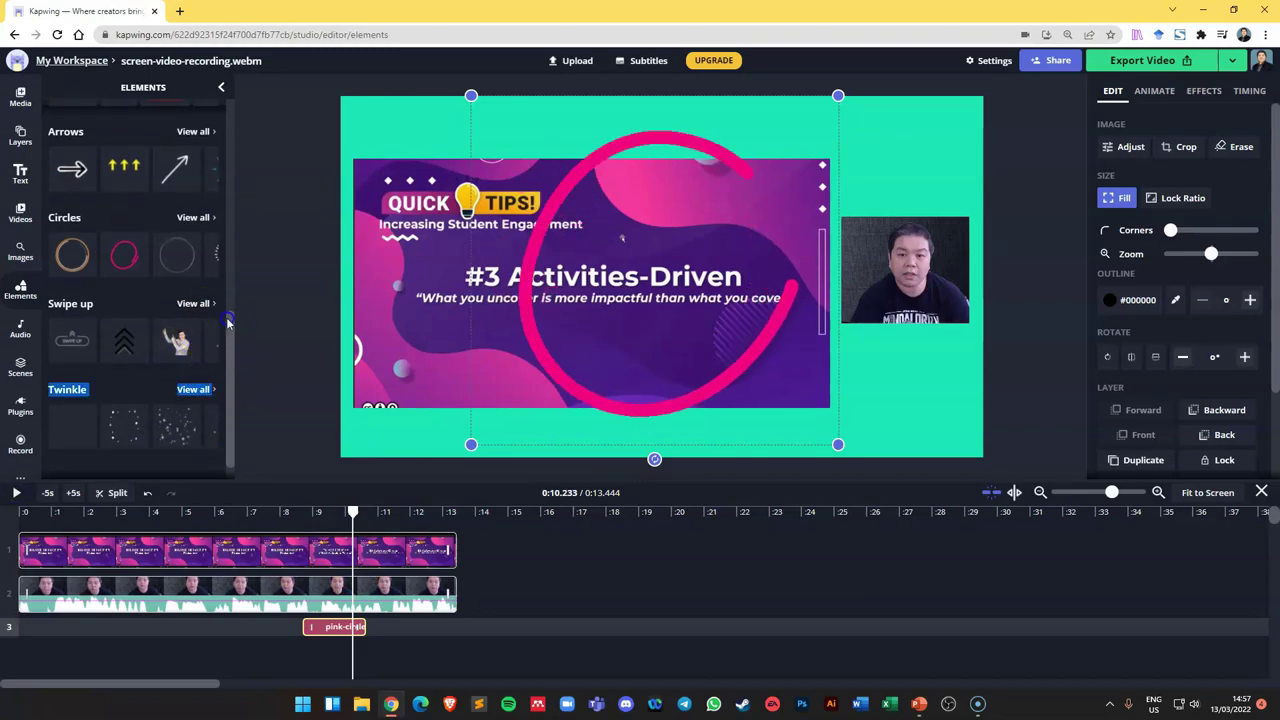
scroll(230, 347, up, 5)
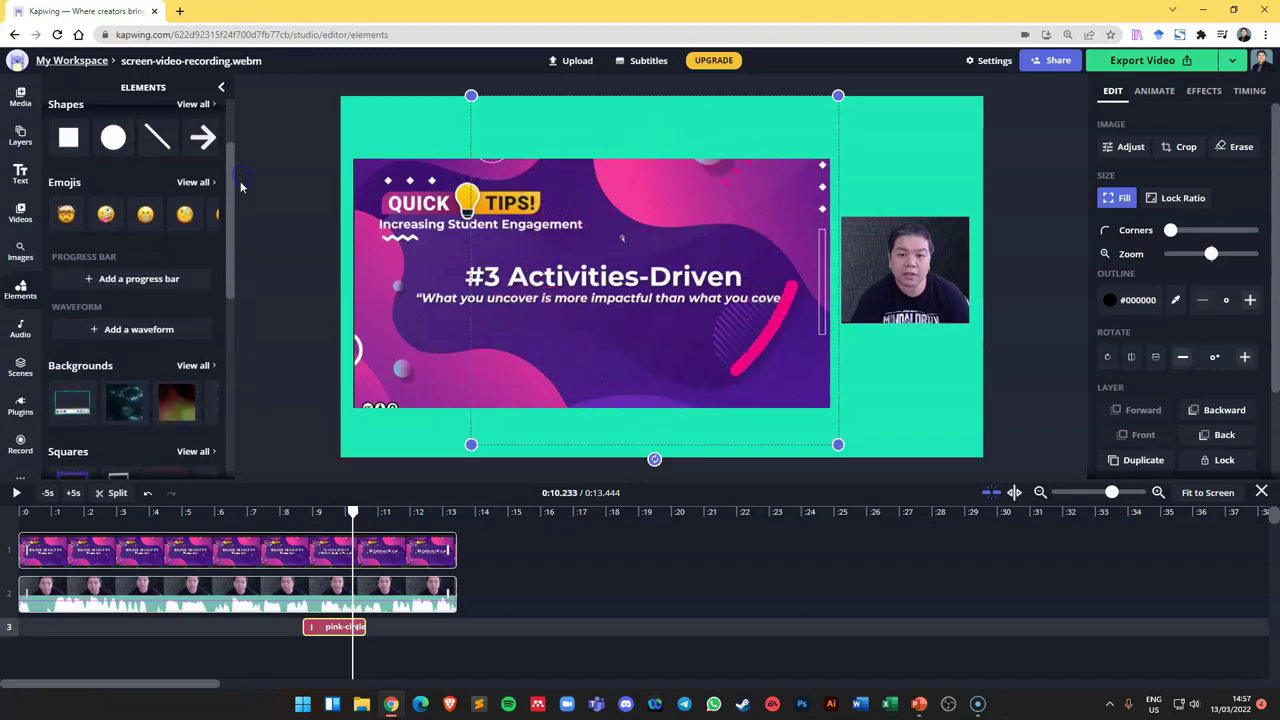
Step: Add a progress bar from Elements and play briefly to watch it fill along the bottom
click(173, 282)
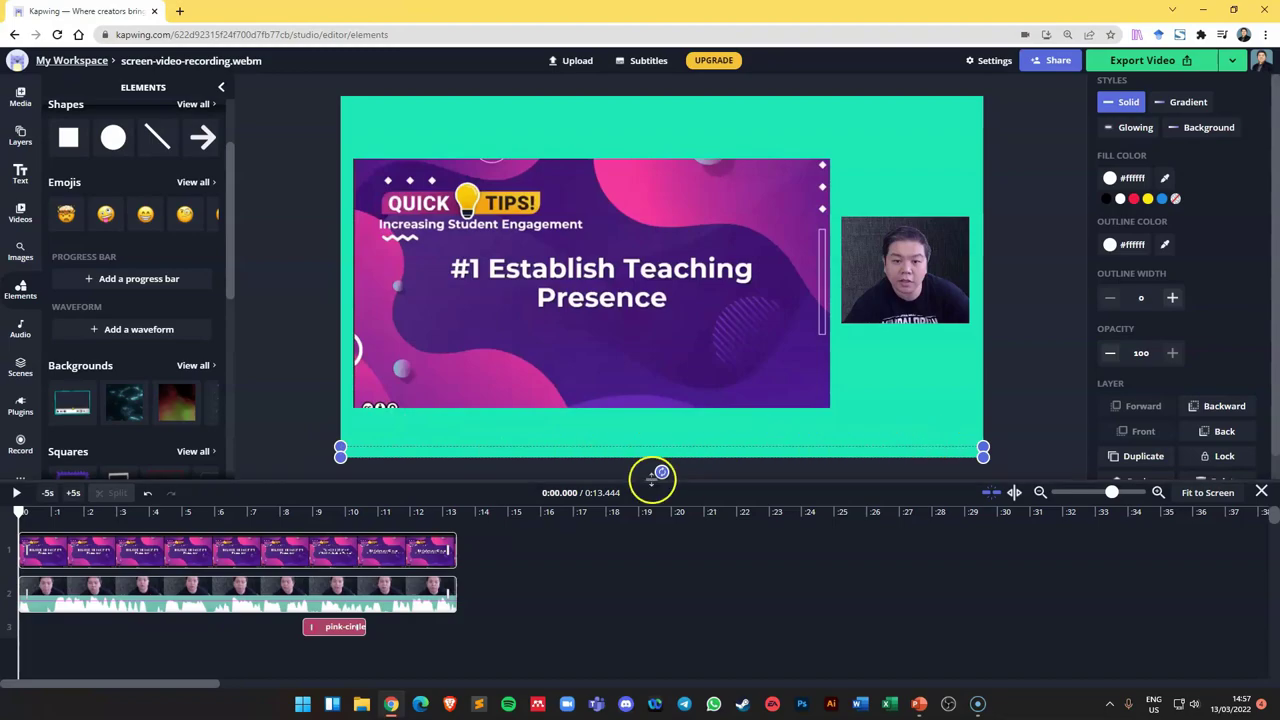
click(16, 492)
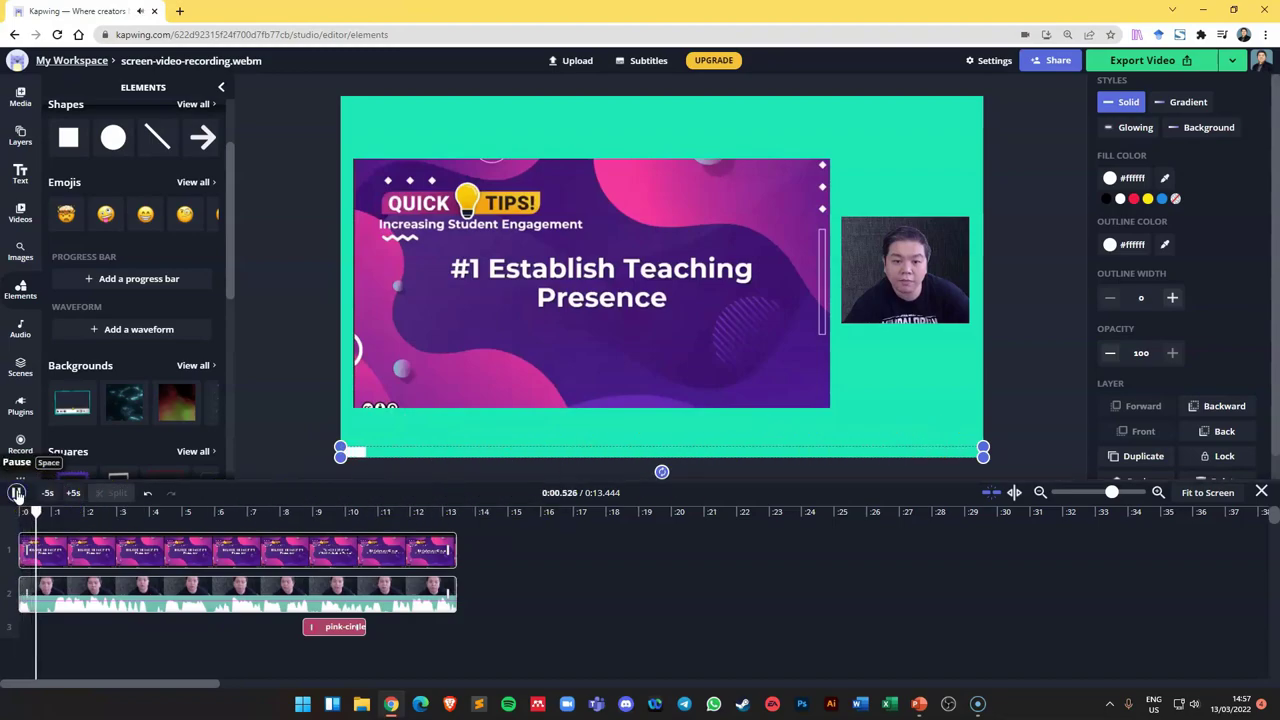
click(441, 462)
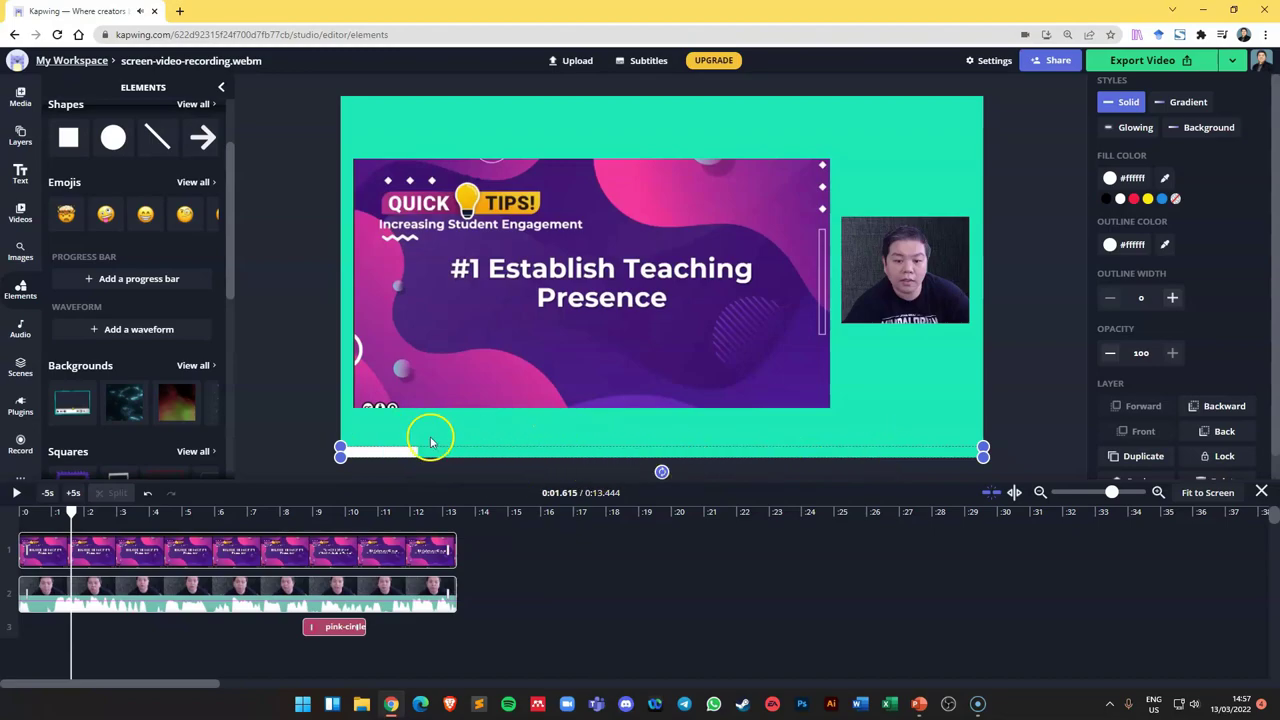
click(178, 329)
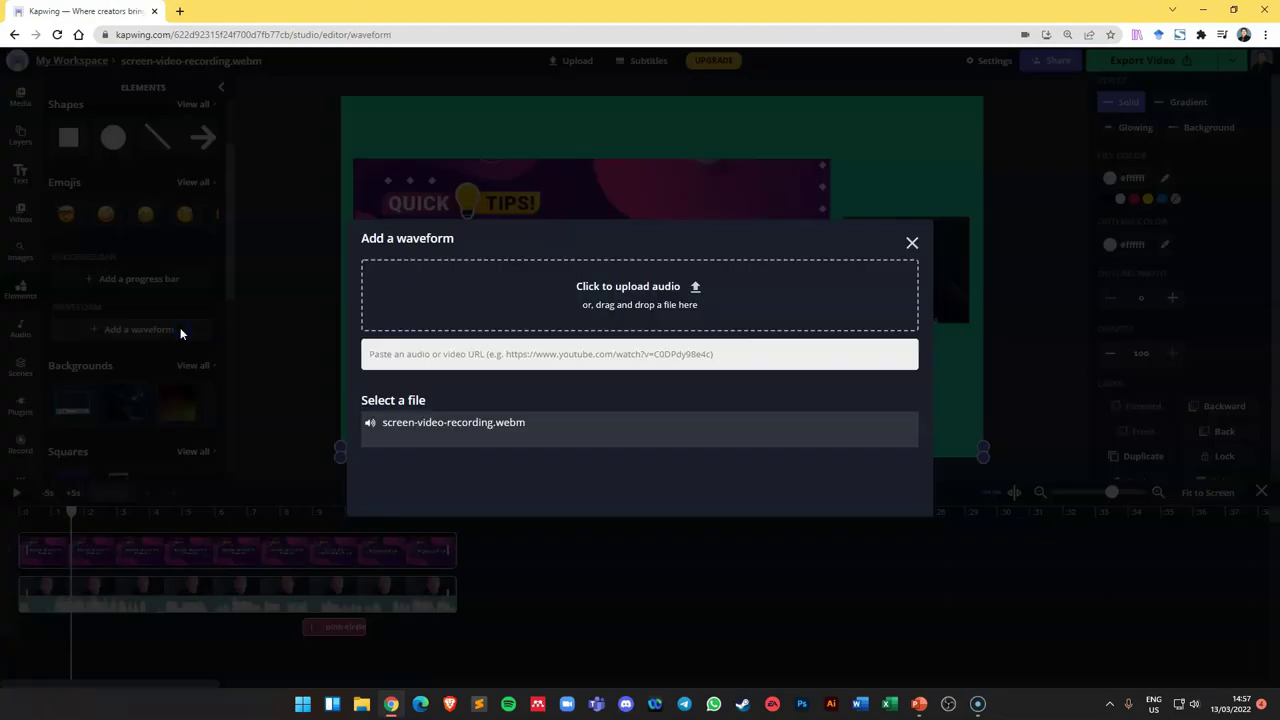
click(530, 423)
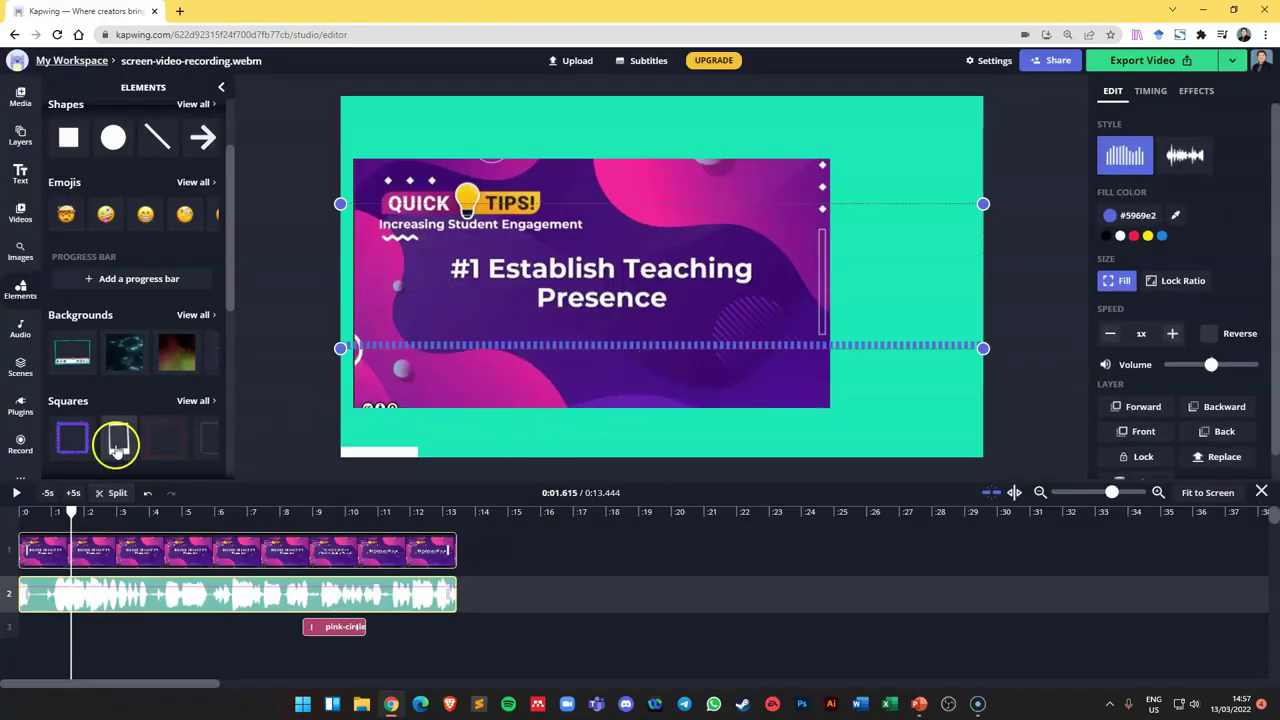
click(16, 494)
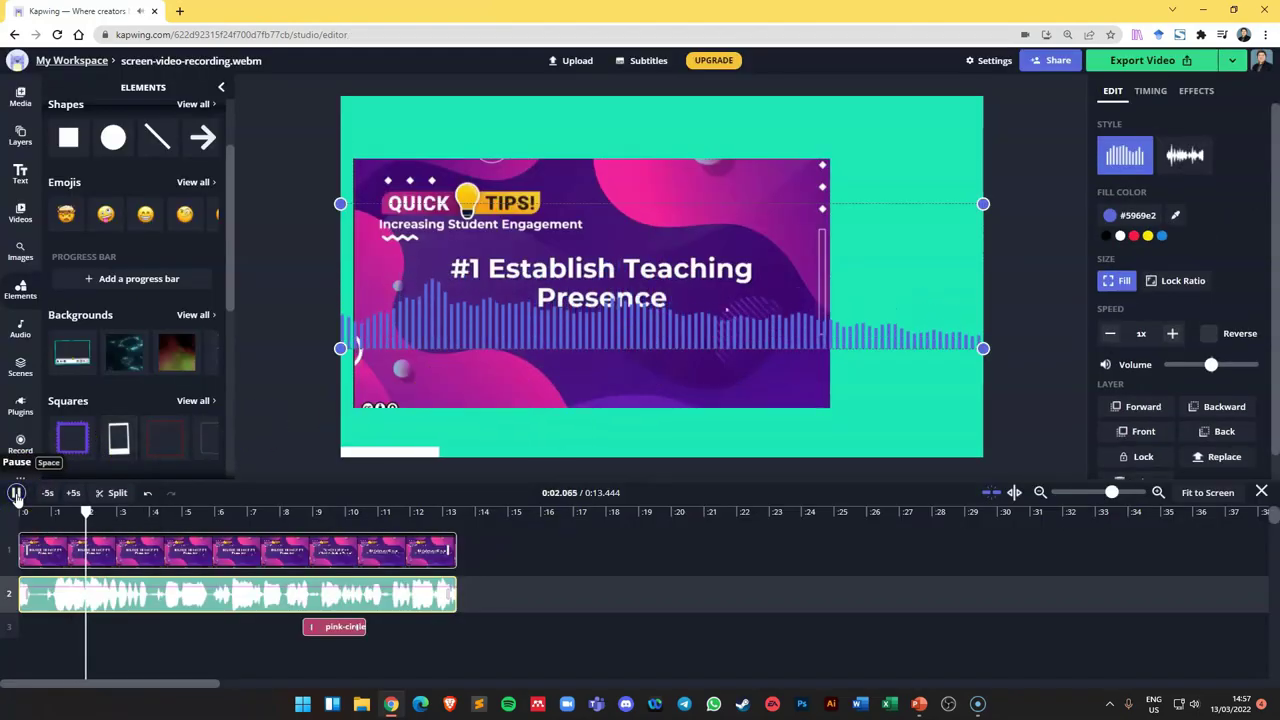
click(722, 383)
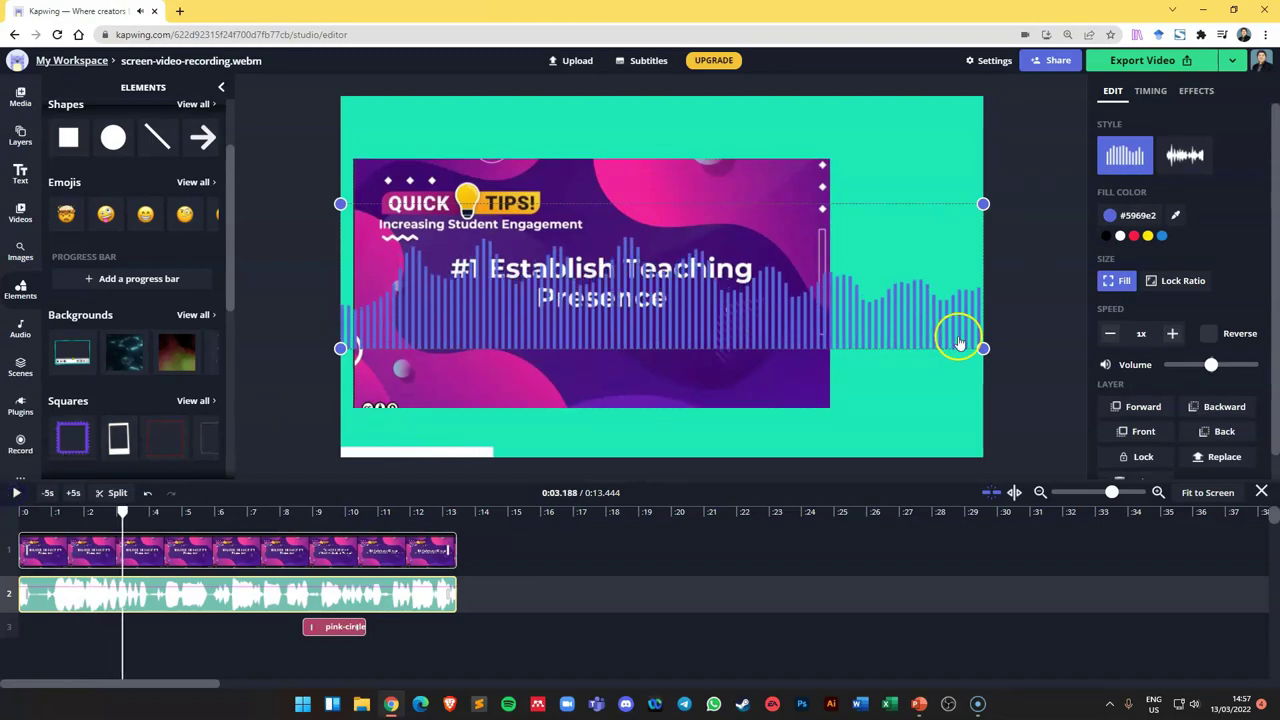
drag(983, 348, 887, 438)
click(16, 492)
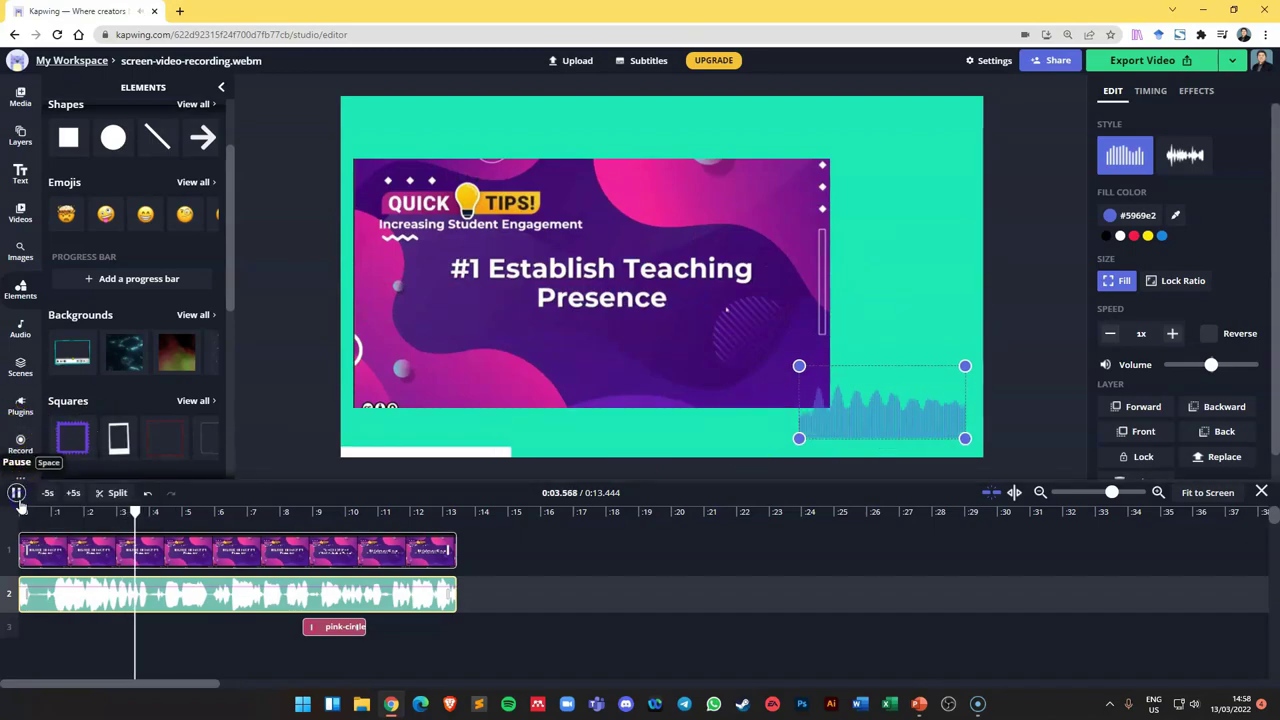
click(18, 497)
click(1010, 367)
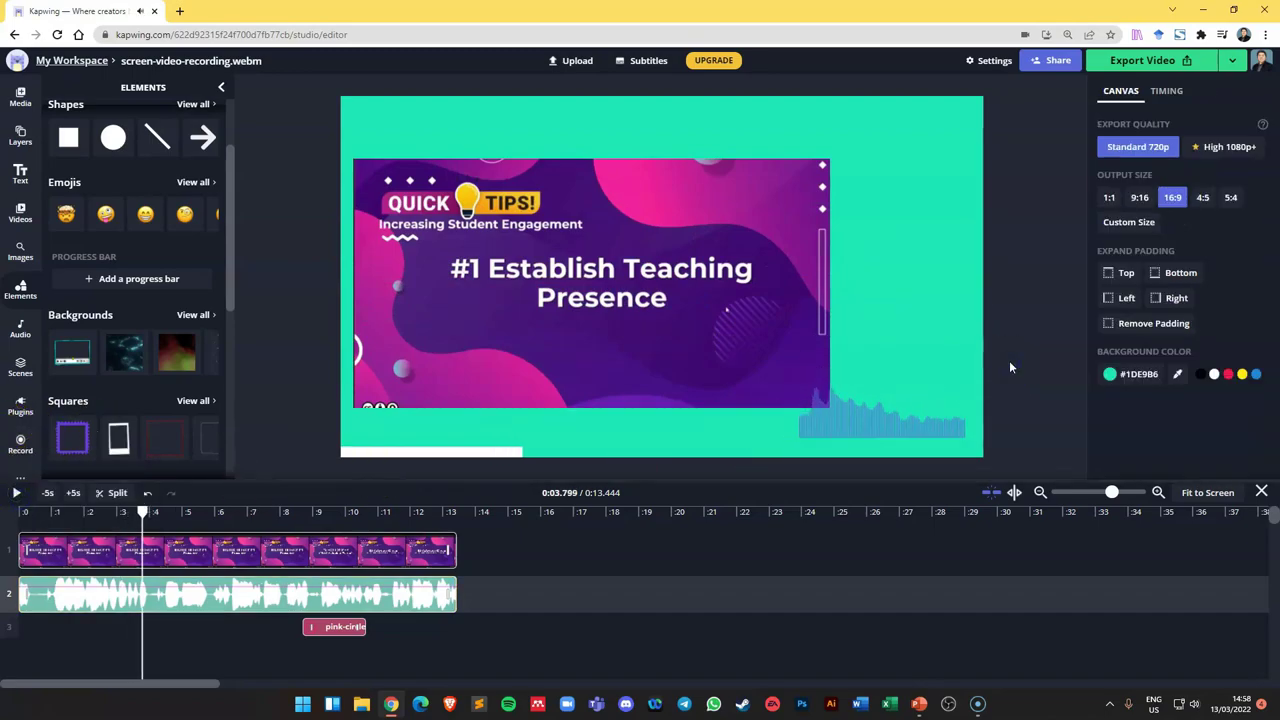
key(ctrl+z)
key(ctrl+z)
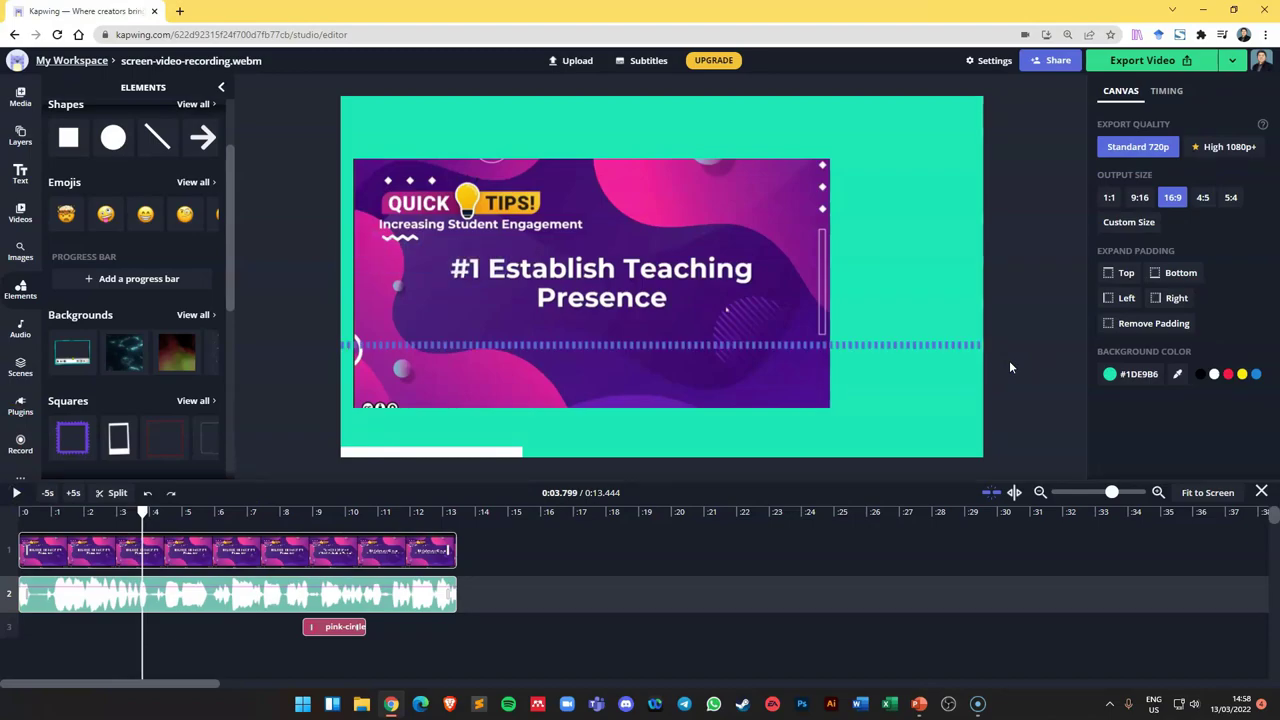
key(ctrl+z)
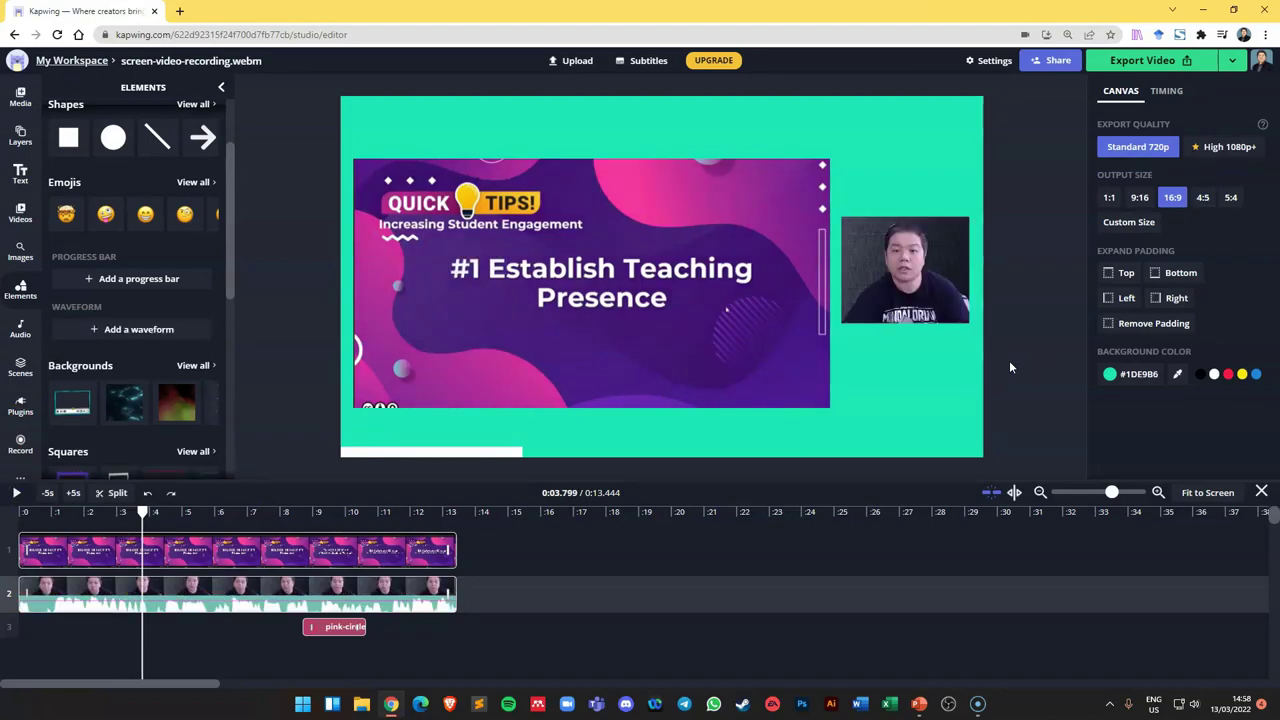
click(100, 598)
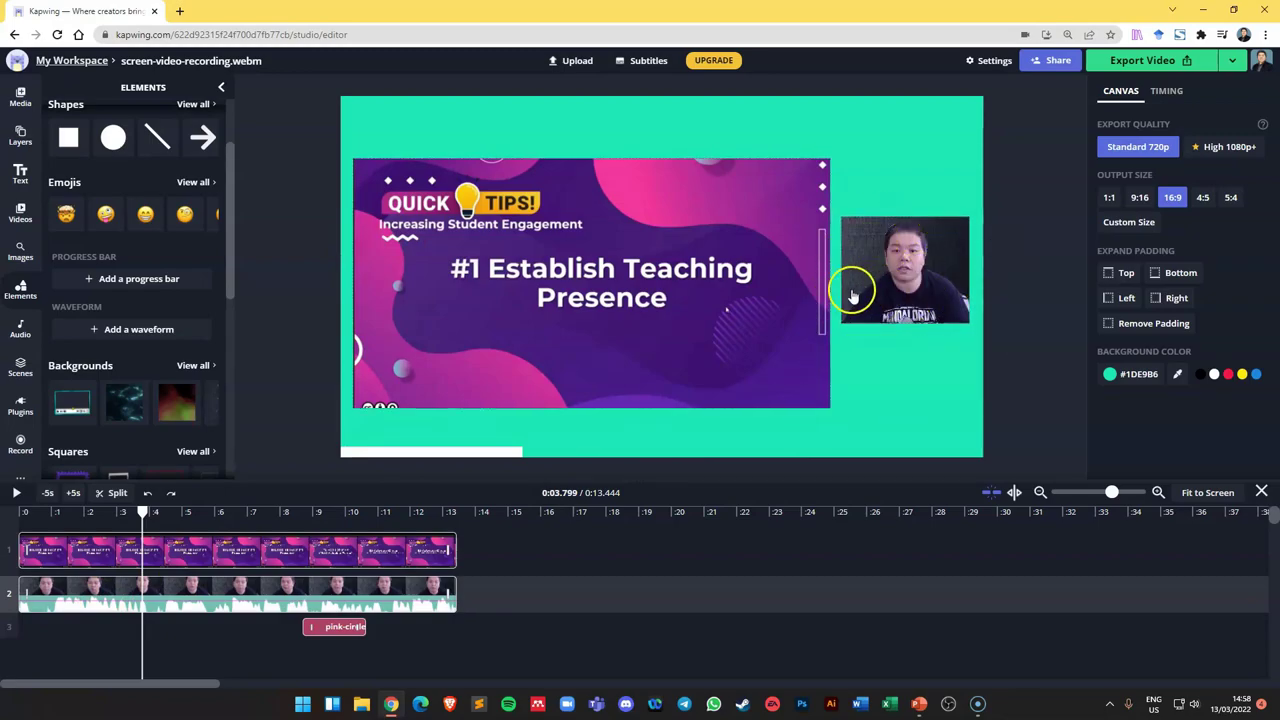
scroll(232, 213, up, 2)
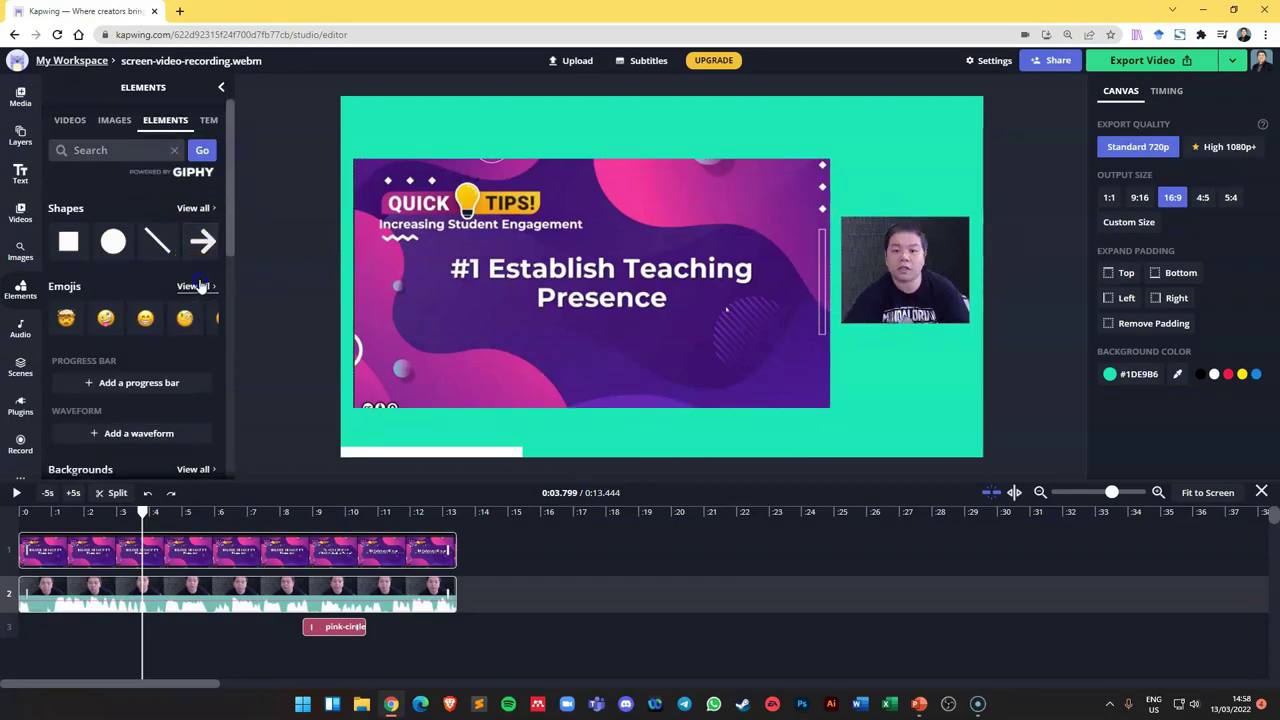
click(190, 286)
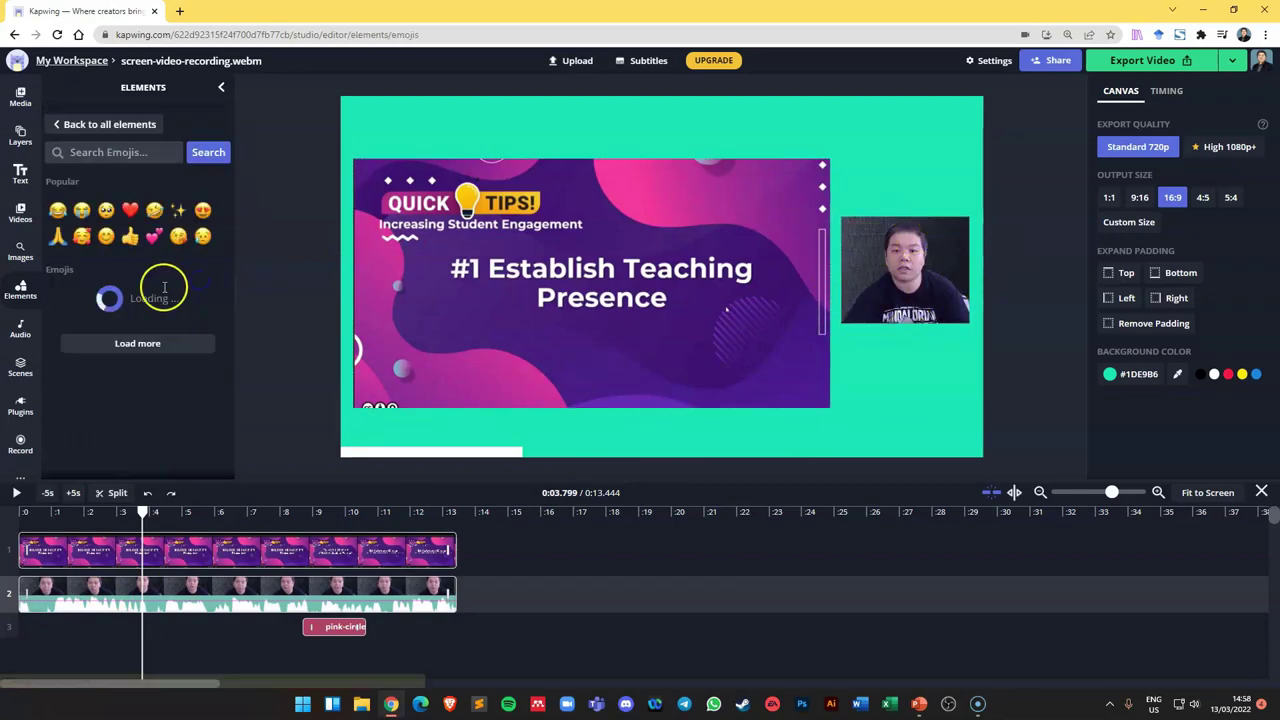
click(130, 236)
key(Delete)
click(105, 124)
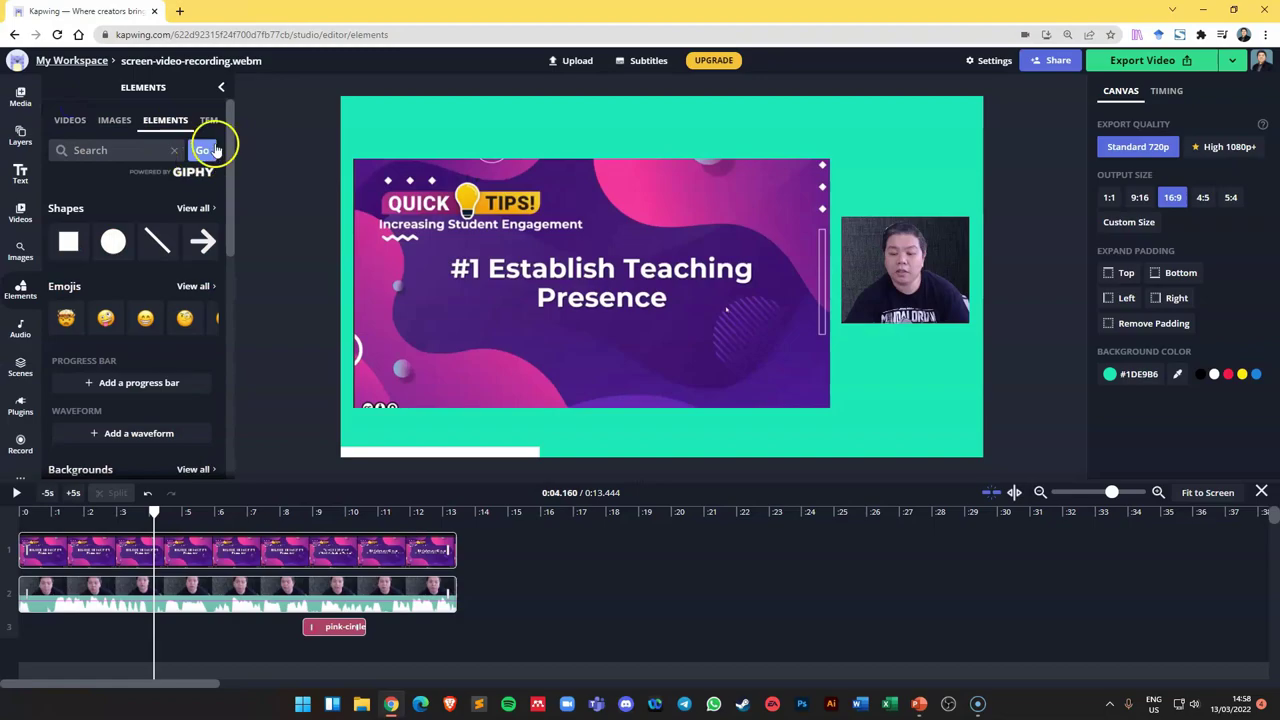
Step: Add the robin clip from the 'animal' stock videos after the recording, extending the project to 34.632 s
click(19, 210)
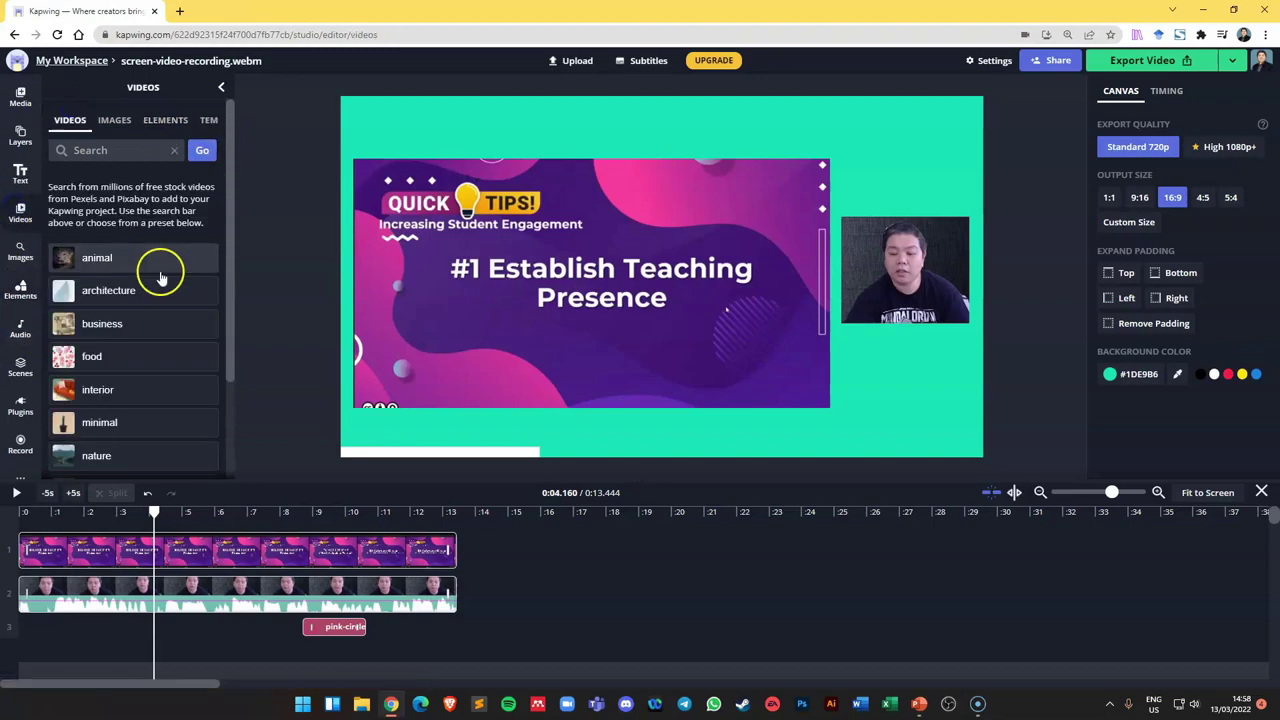
click(483, 464)
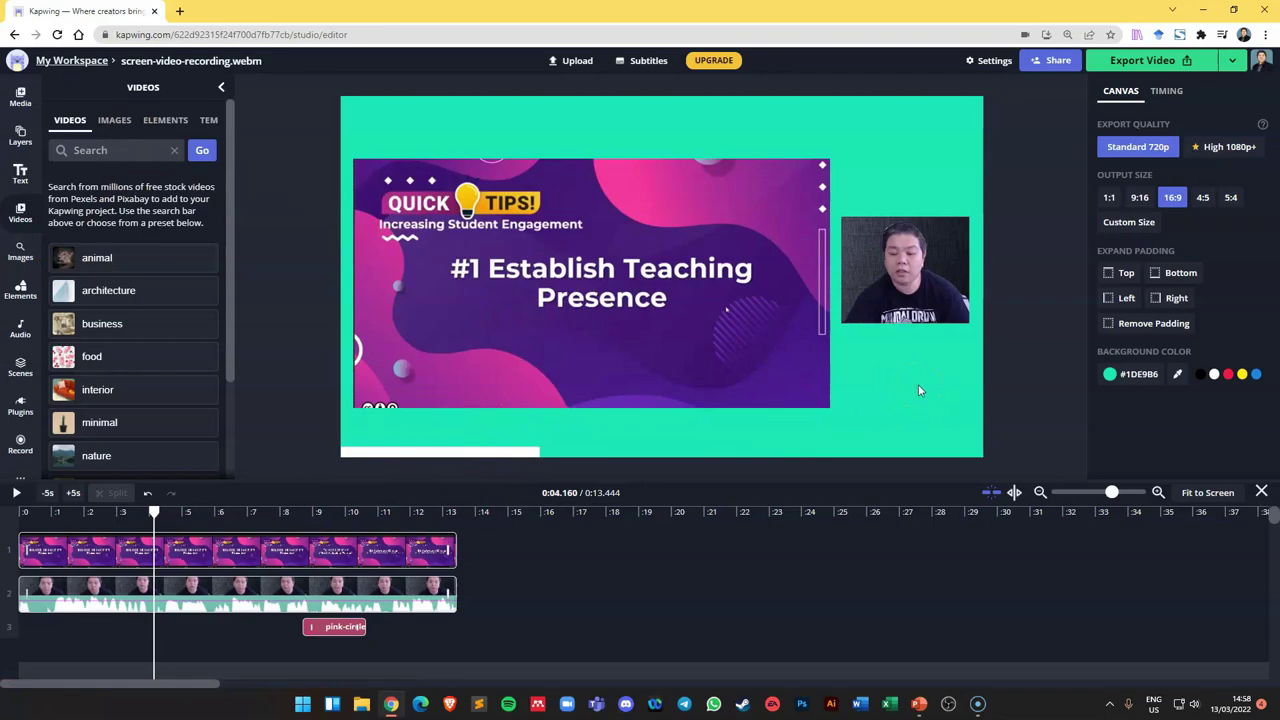
click(471, 540)
click(115, 289)
click(111, 266)
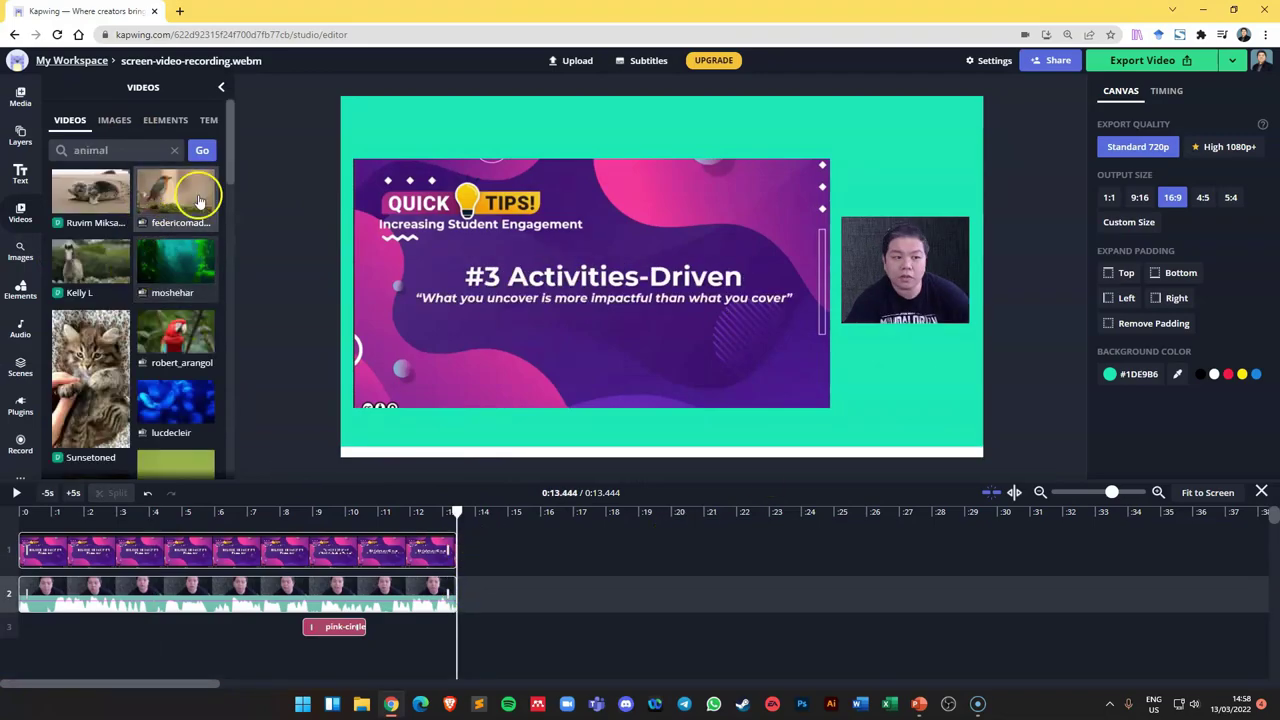
click(172, 195)
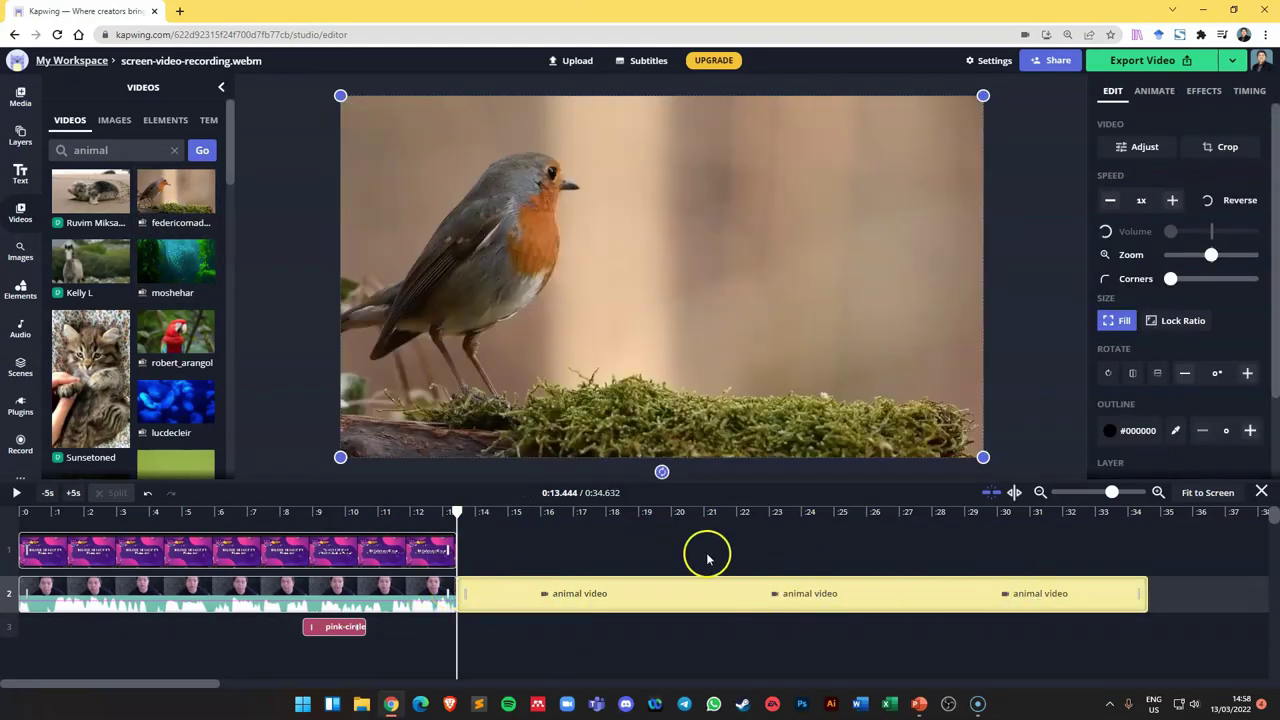
drag(455, 513, 421, 513)
Step: Apply a Moving Zoom animation to the robin clip and adjust its End frame in the preview
click(1216, 96)
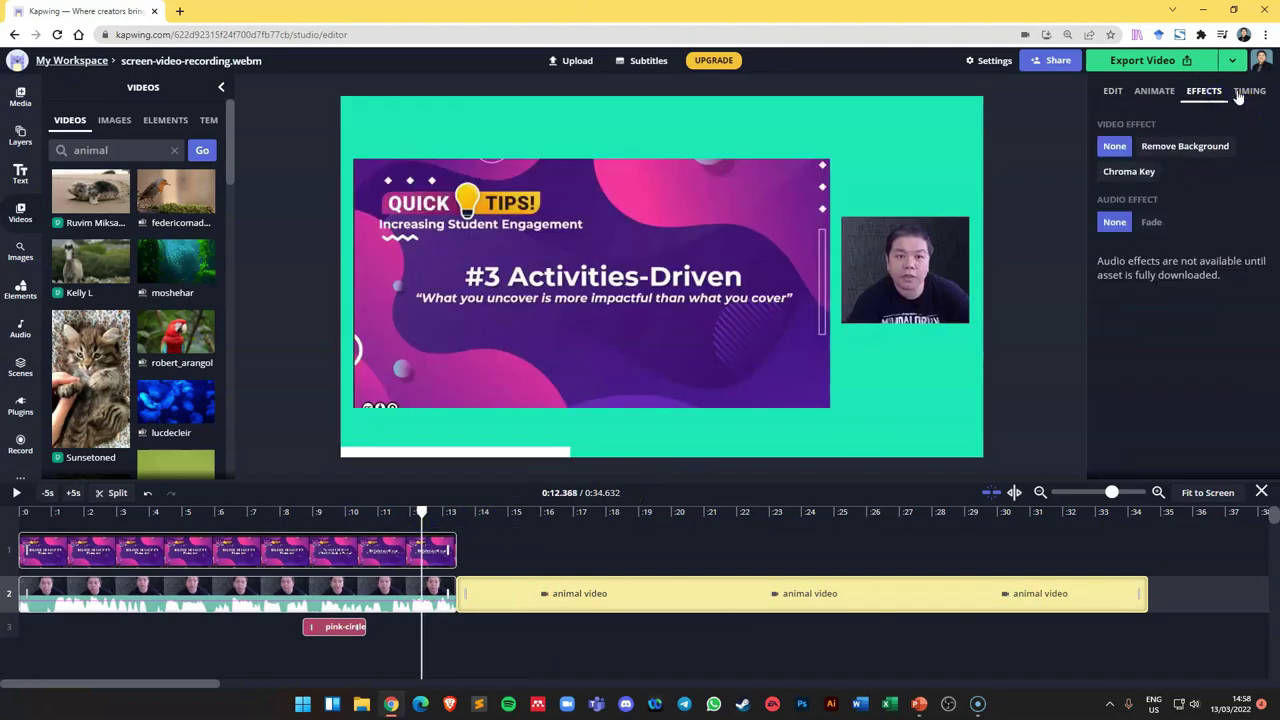
click(1243, 92)
click(1149, 100)
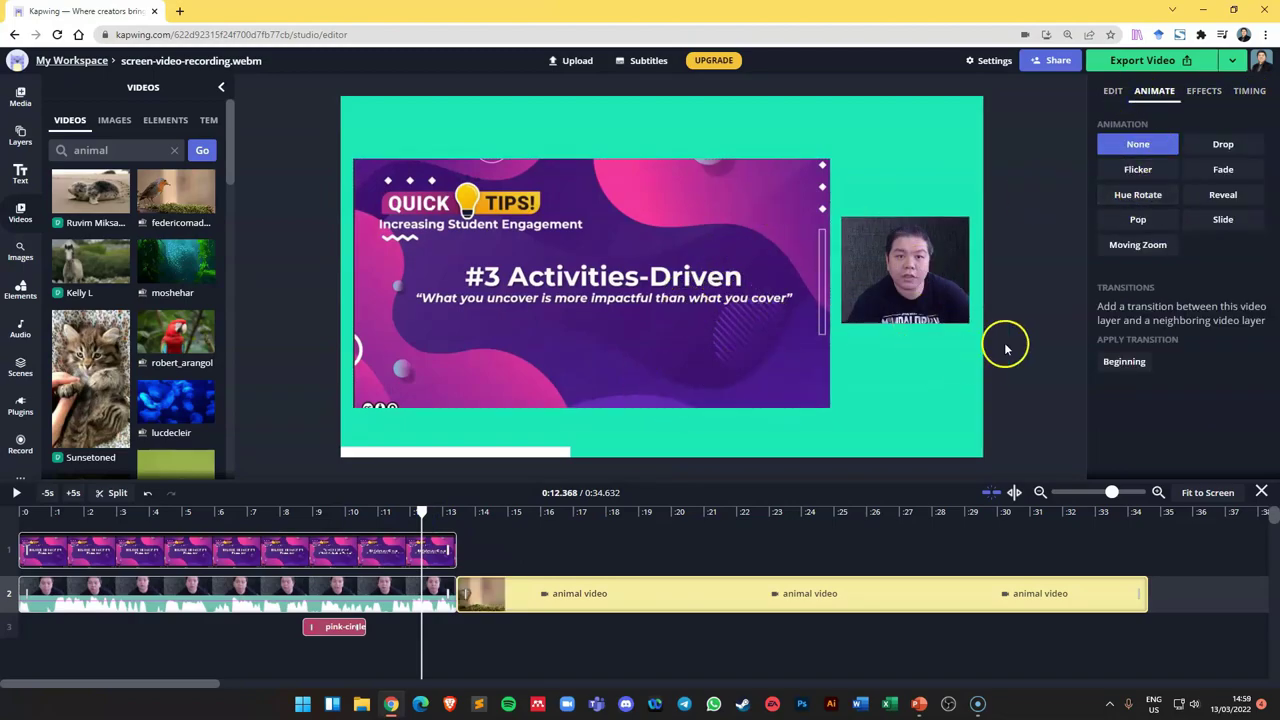
drag(420, 511, 462, 511)
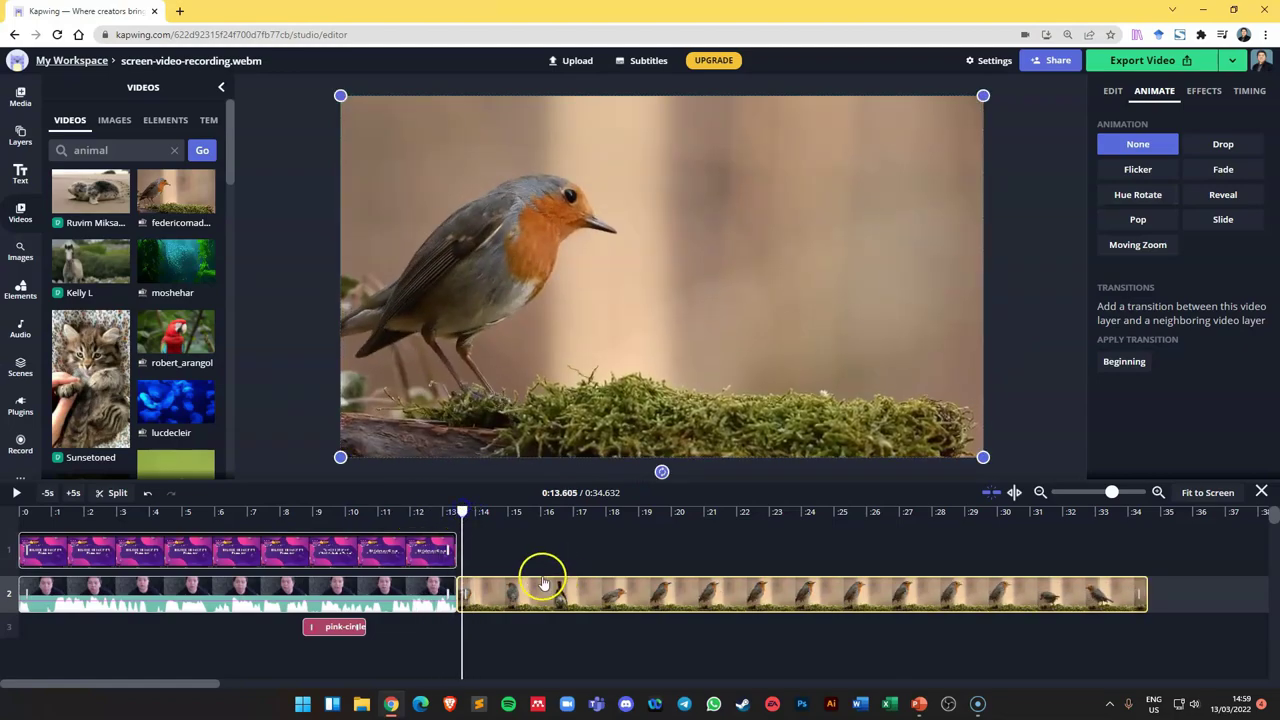
click(1137, 244)
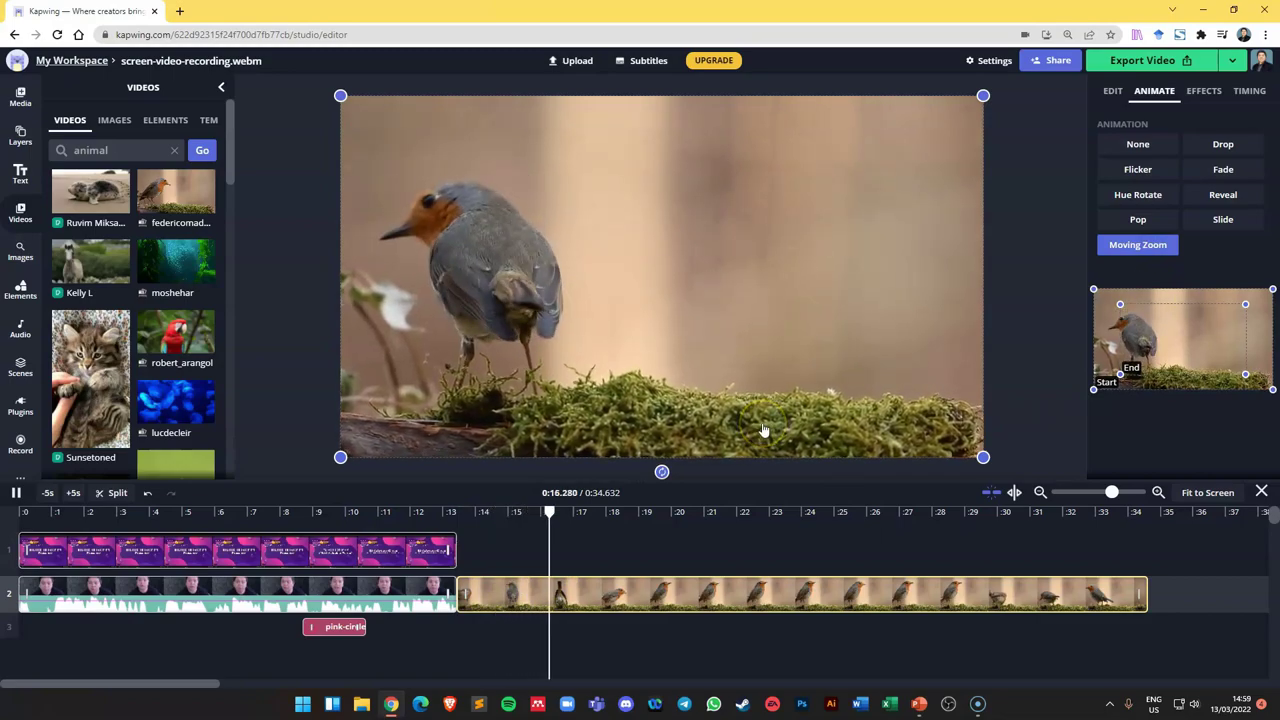
drag(1121, 374, 1135, 366)
Step: Scroll through the Audio music library
click(20, 333)
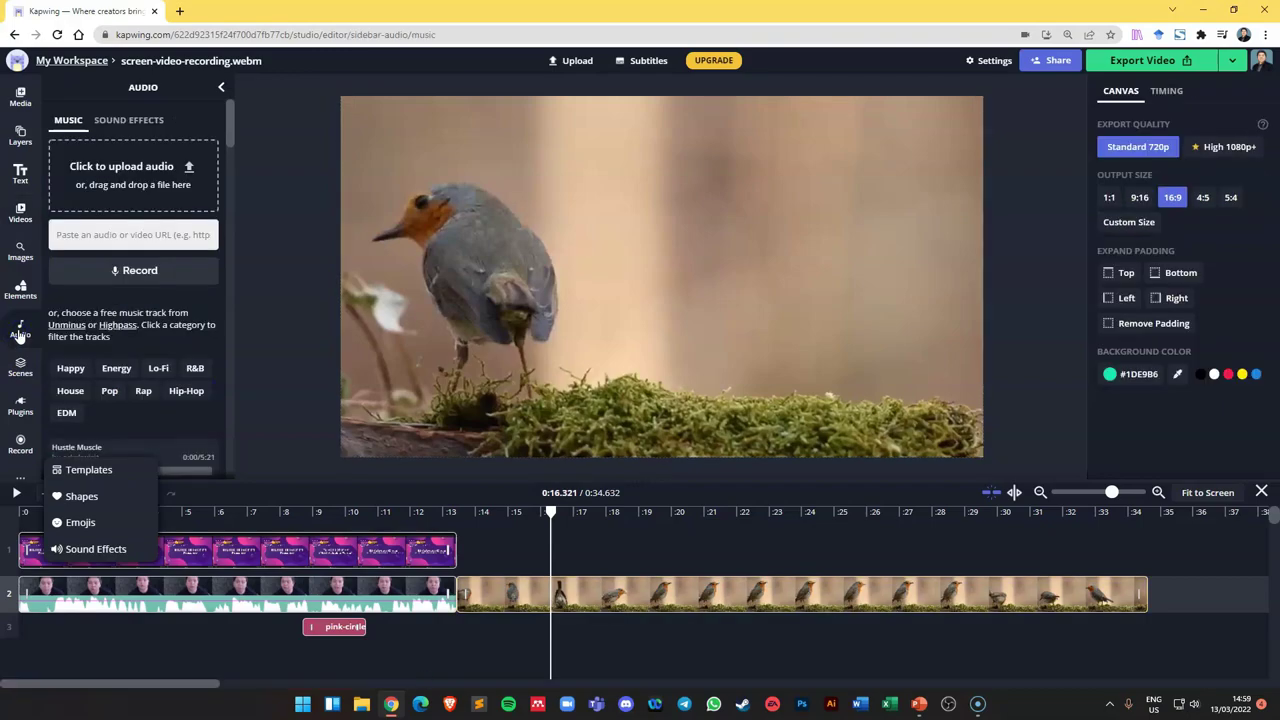
scroll(160, 400, down, 2)
scroll(160, 420, down, 1)
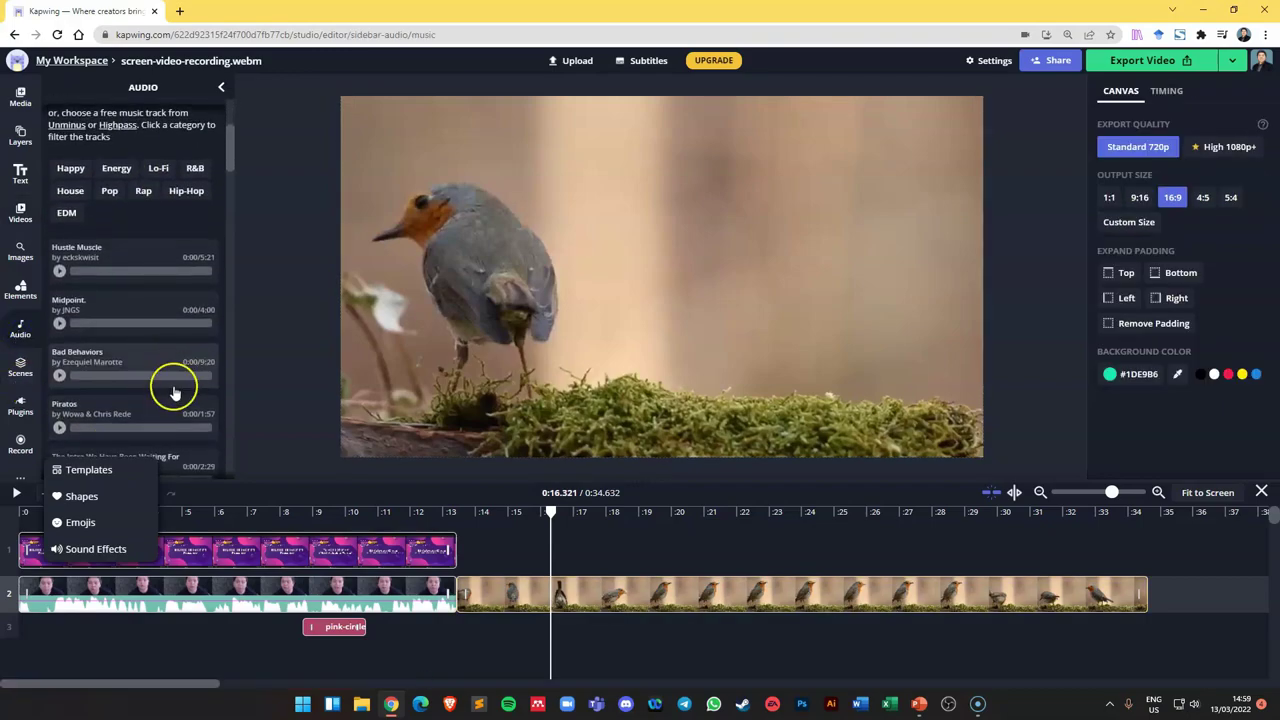
scroll(174, 395, down, 4)
scroll(8, 355, down, 1)
scroll(14, 380, down, 2)
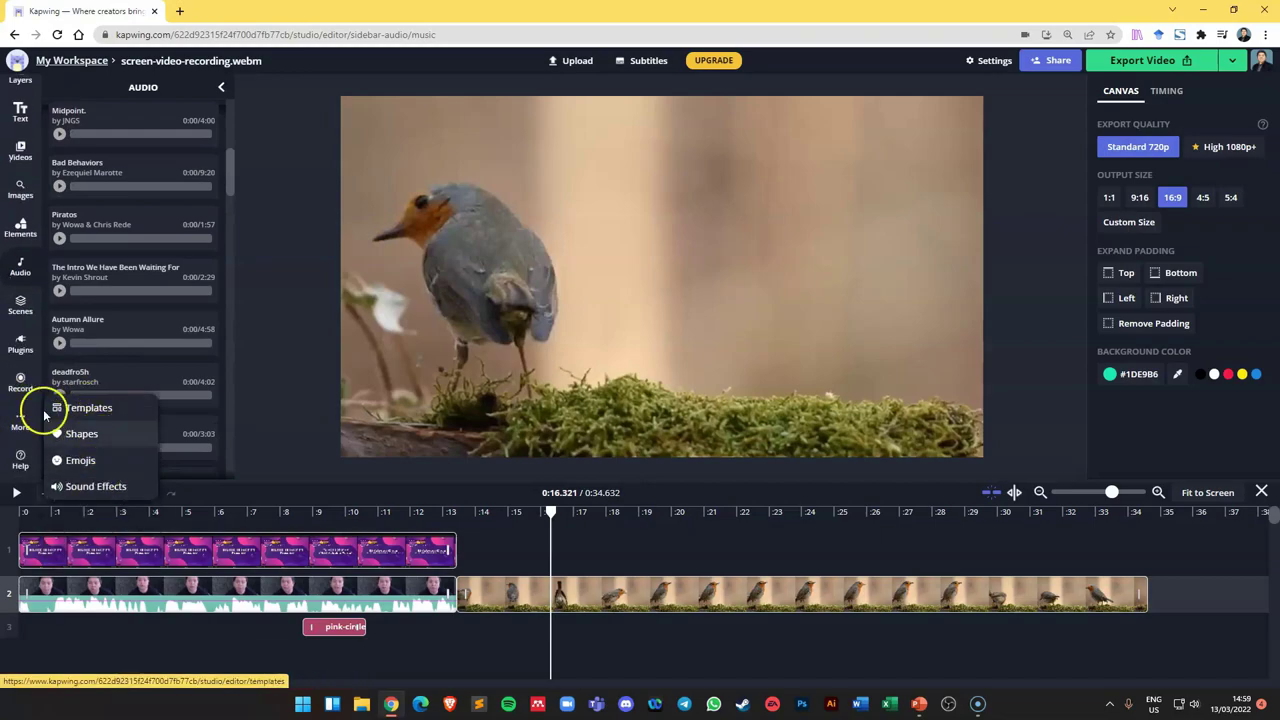
Step: Look over the Plugins list, then bring up the Text presets panel
click(21, 346)
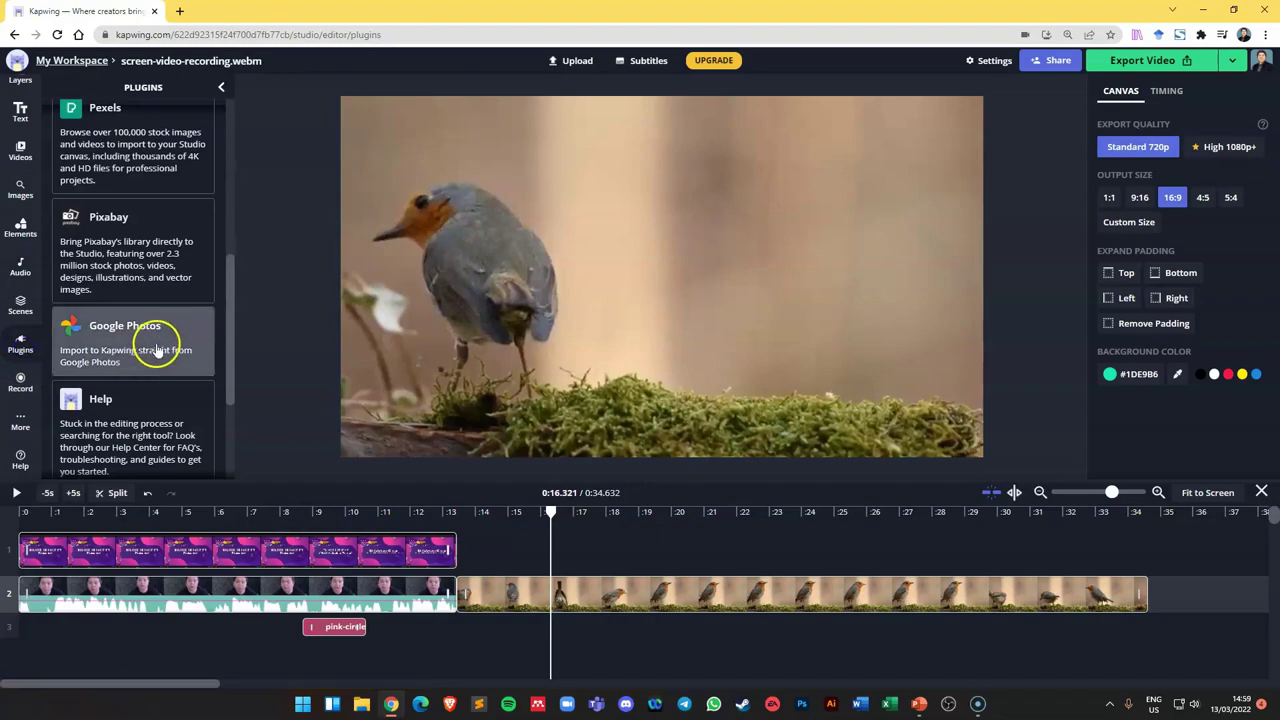
scroll(160, 340, up, 5)
click(20, 112)
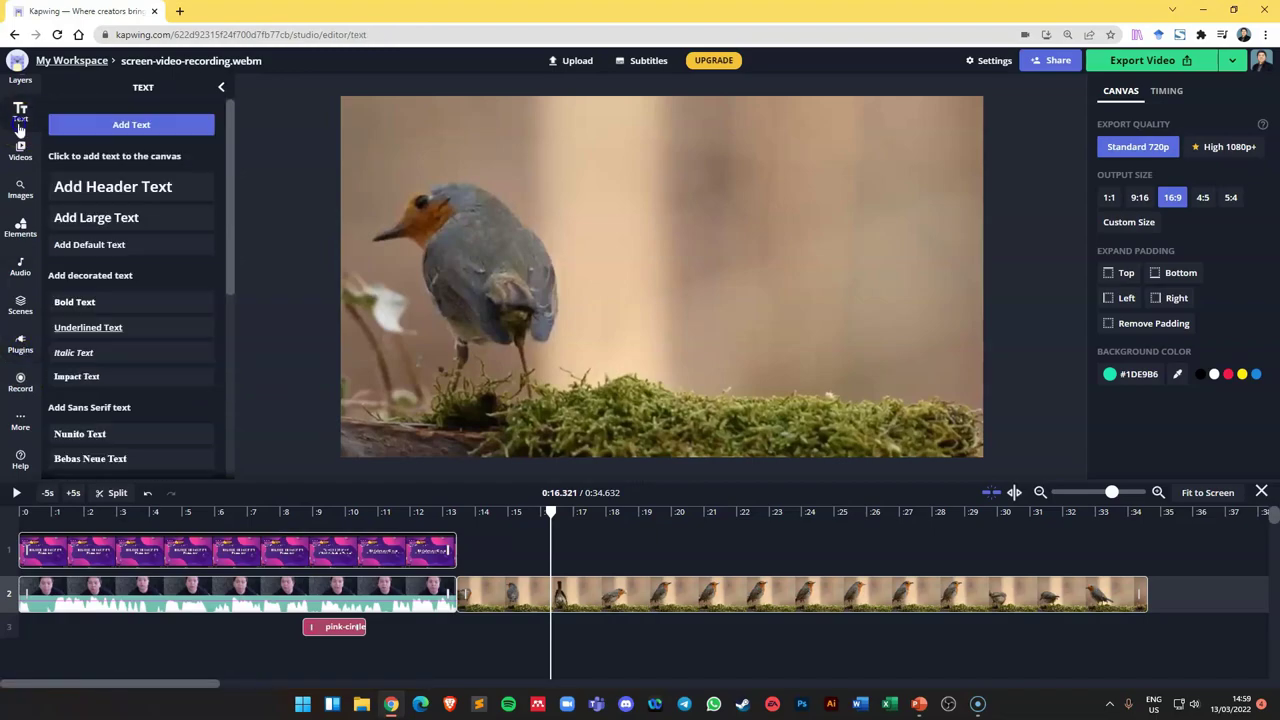
Step: At about 6 s, add header text near the canvas top and retype it as 'Video On'
click(221, 510)
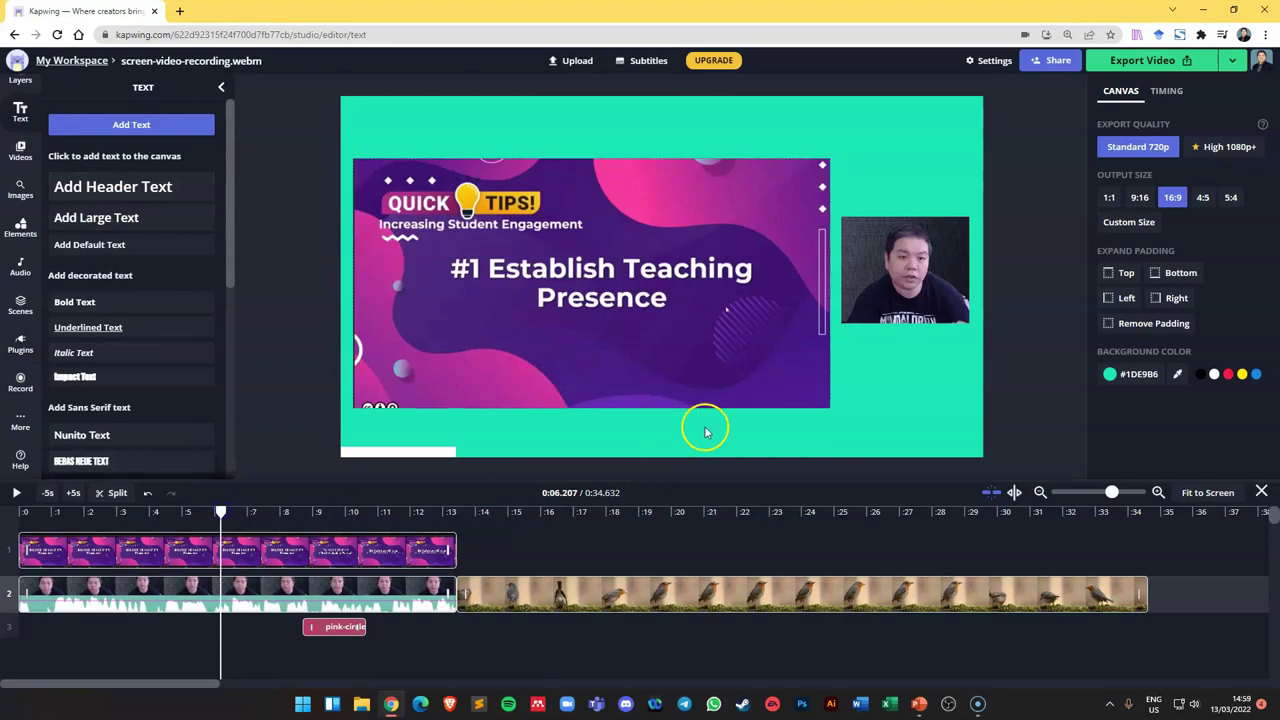
click(125, 186)
drag(670, 185, 657, 135)
double_click(660, 128)
key(ctrl+a)
text(Video On)
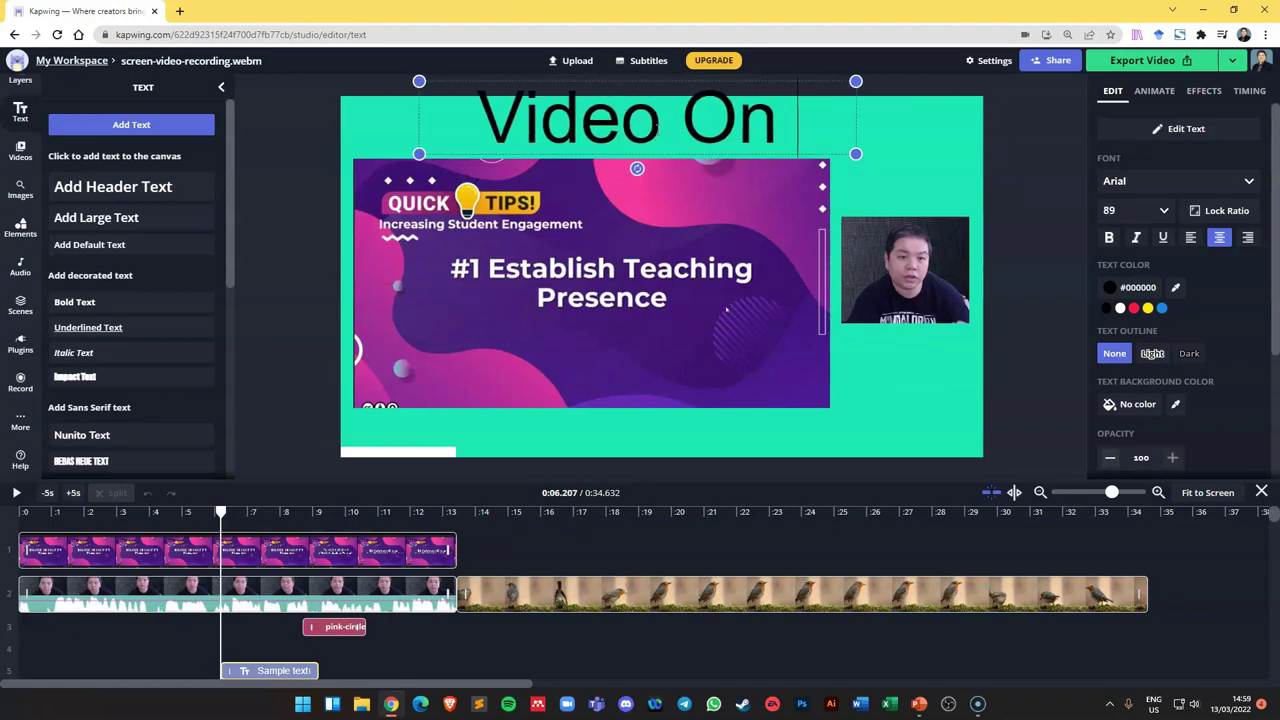
Step: Shrink the 'Video On' title to size 54 in the top-left corner and delete the extra Nunito text
key(ctrl+a)
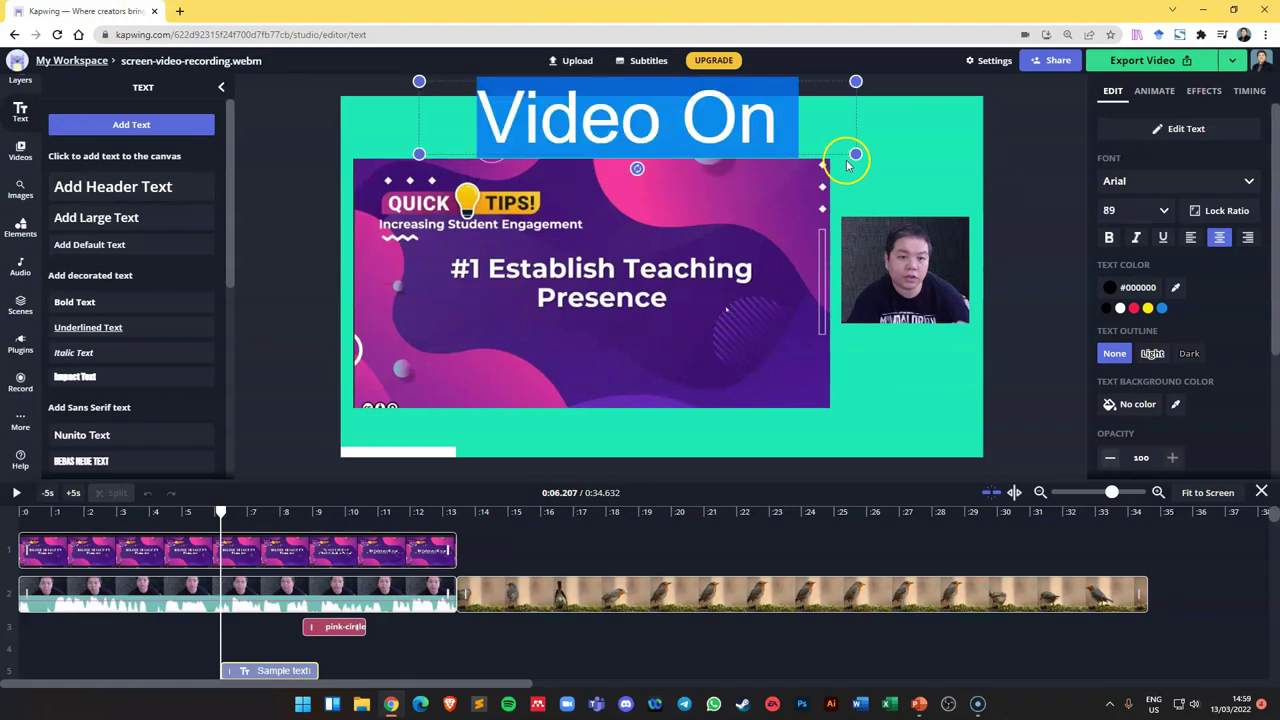
drag(855, 155, 555, 137)
click(97, 437)
key(Delete)
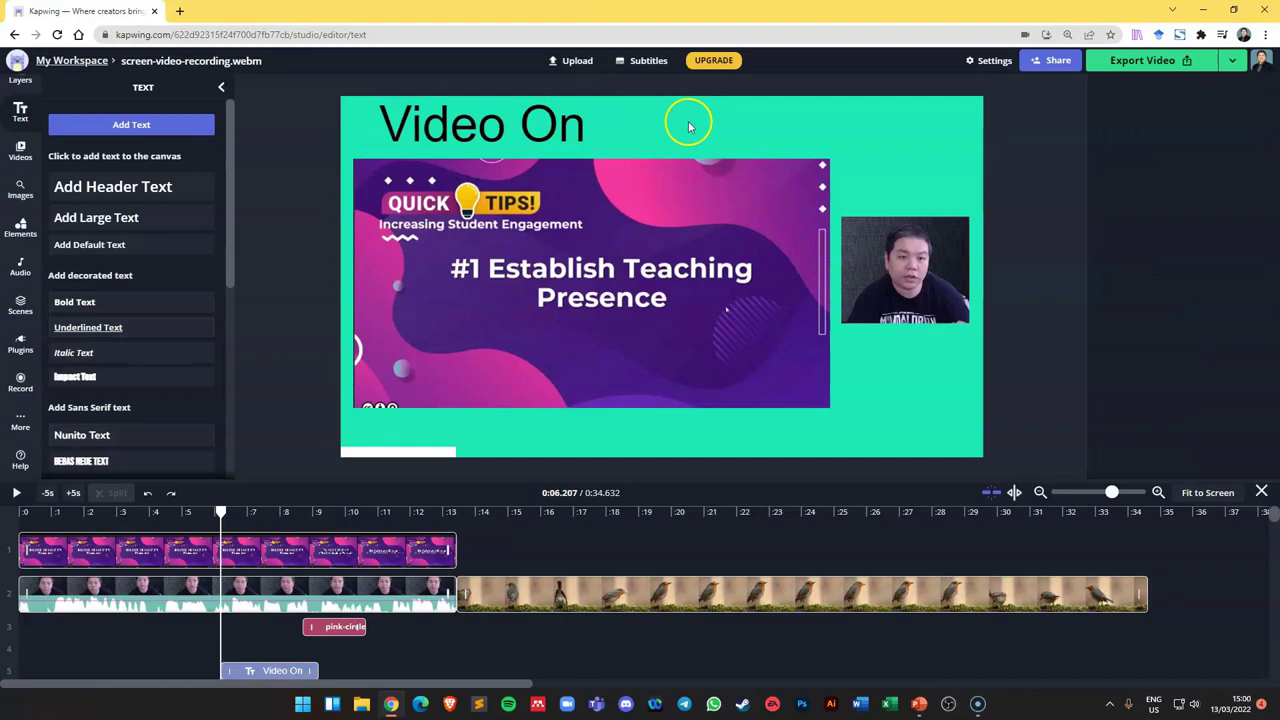
click(877, 151)
click(457, 520)
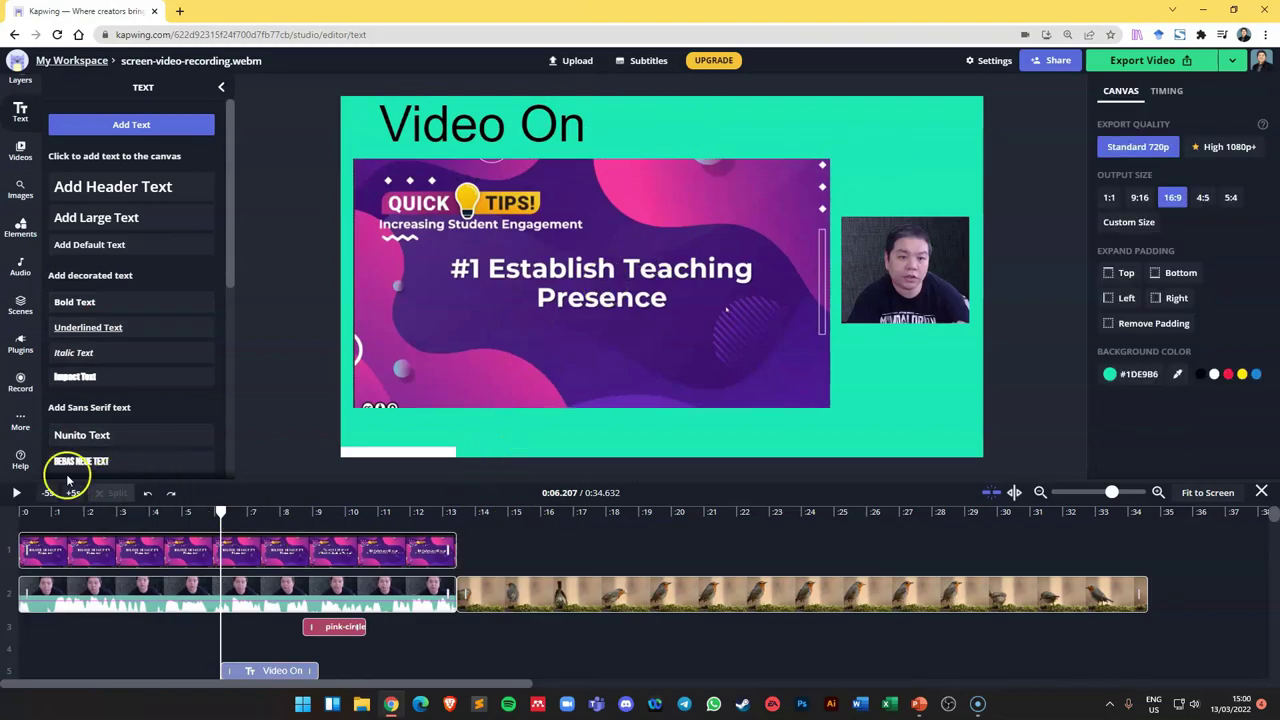
Step: Rewind the playhead to 0 s, export the video, and select its share link when processing finishes
drag(224, 511, 22, 511)
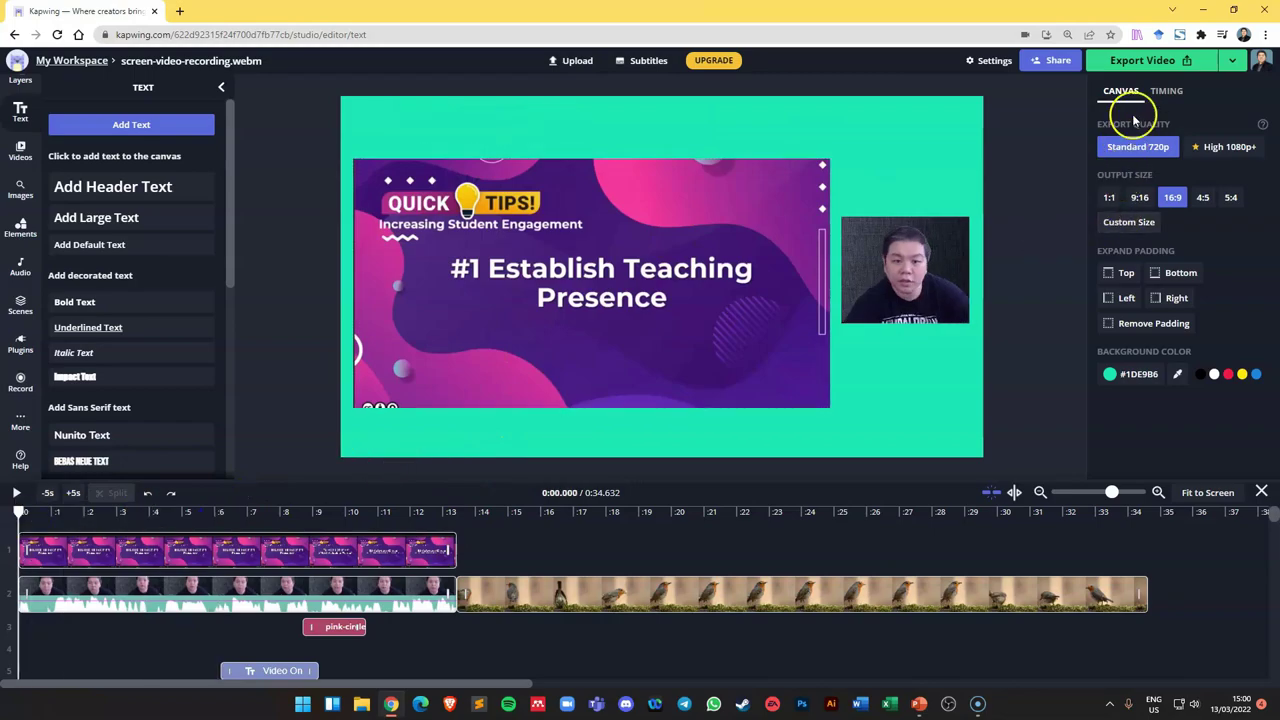
click(1146, 61)
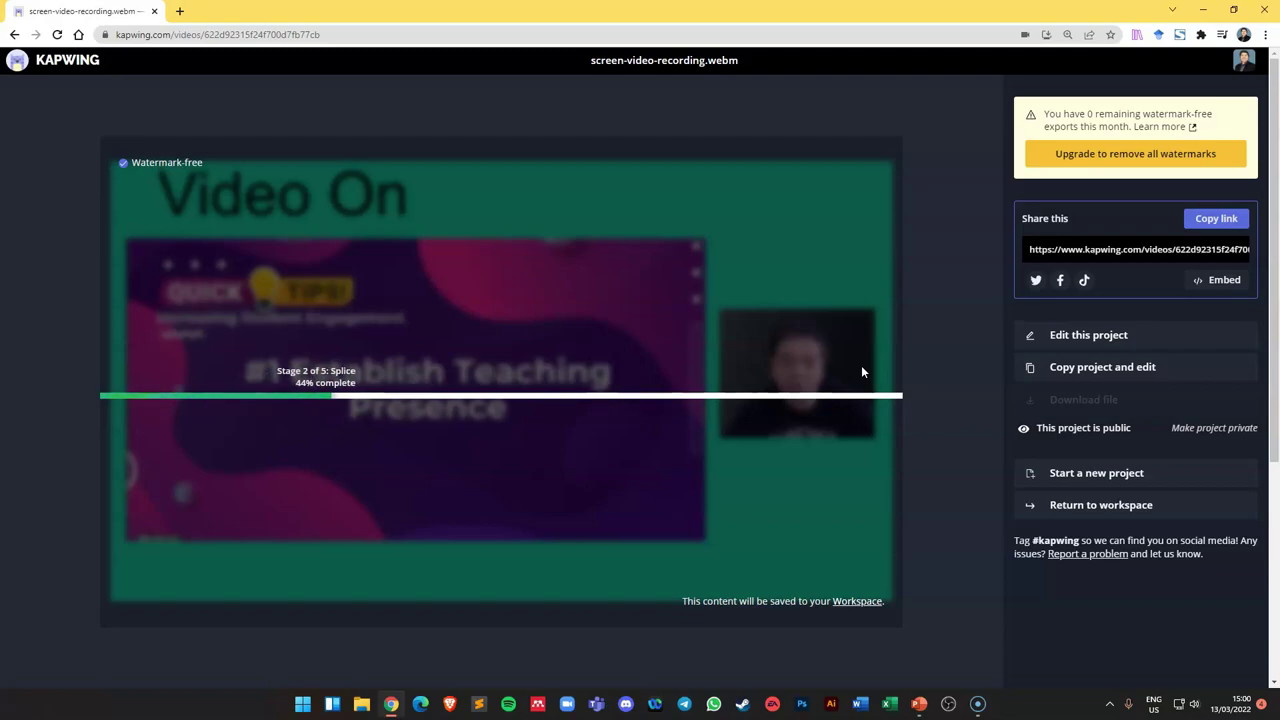
click(929, 326)
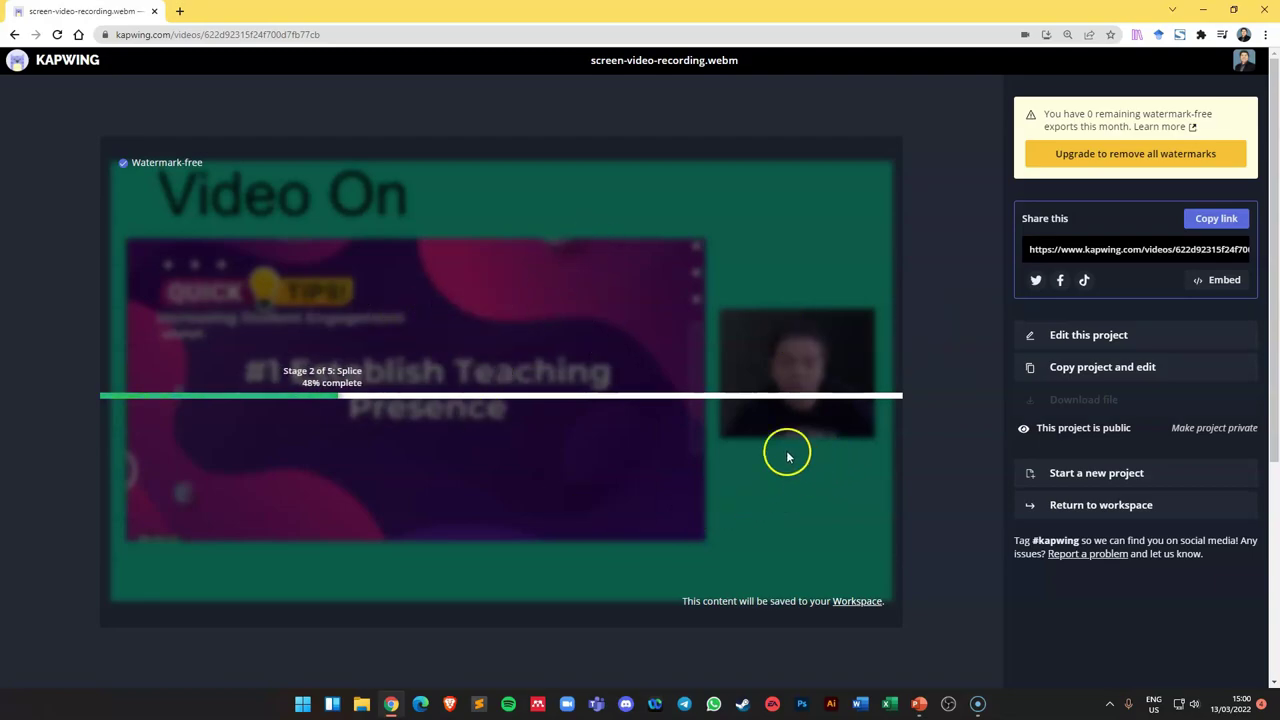
click(1068, 248)
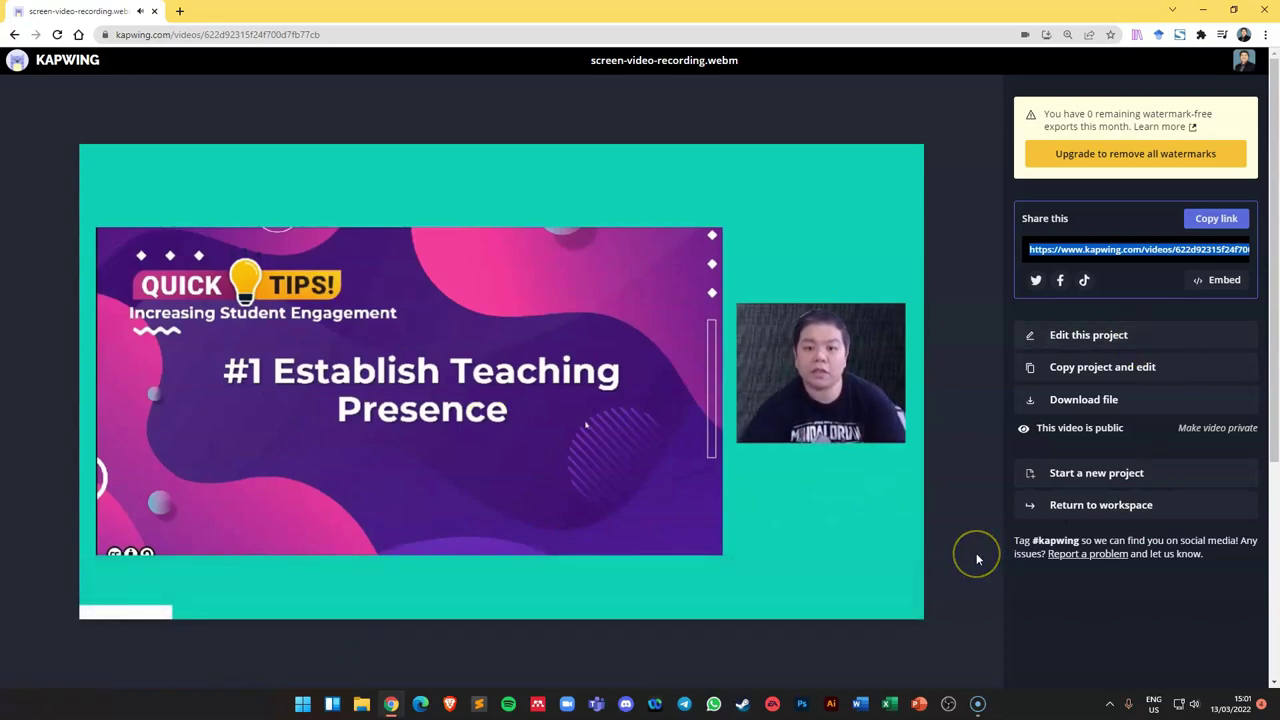
Step: Pause the preview, download the MP4, and jump to 0:07 to confirm the 'Video On' title shows
click(89, 594)
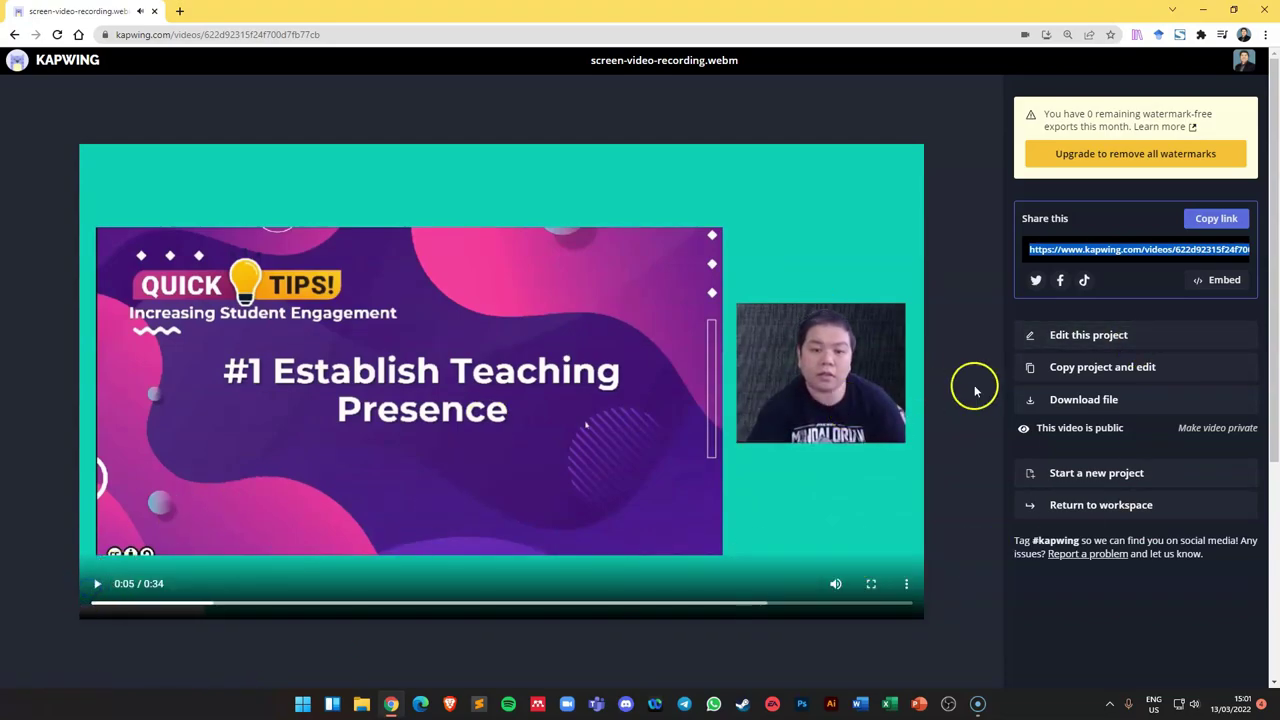
click(1064, 405)
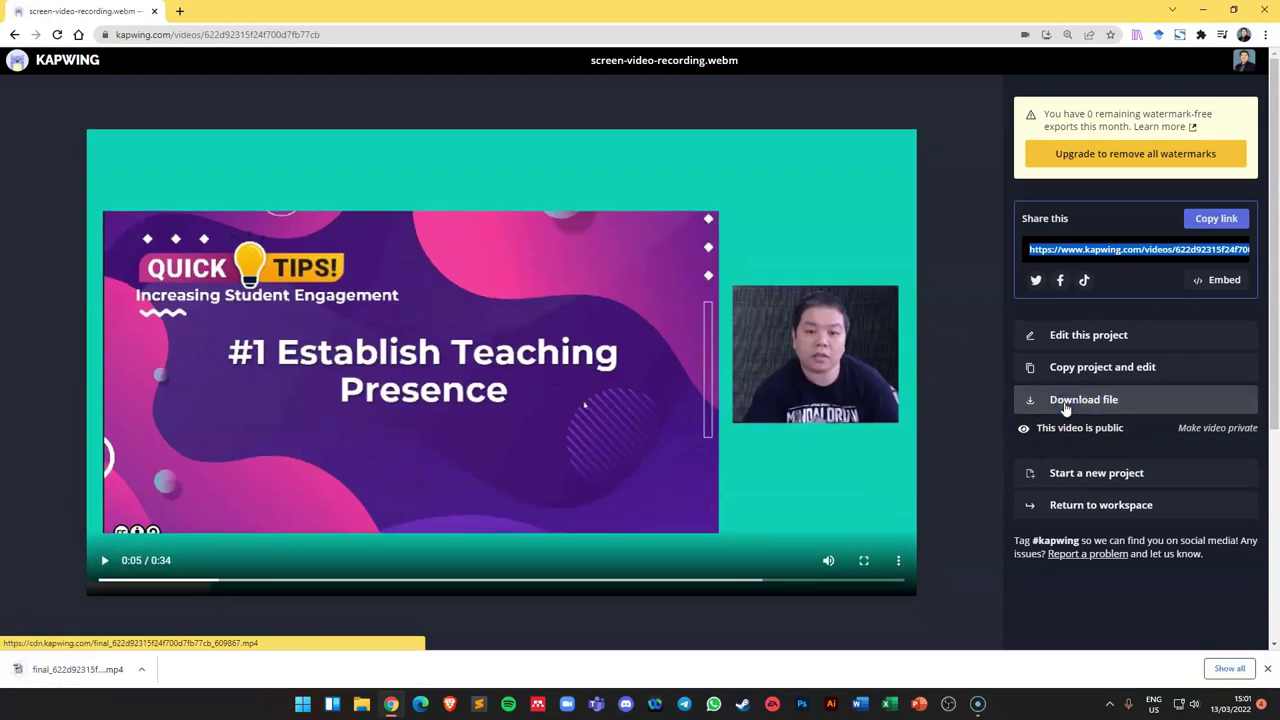
click(177, 560)
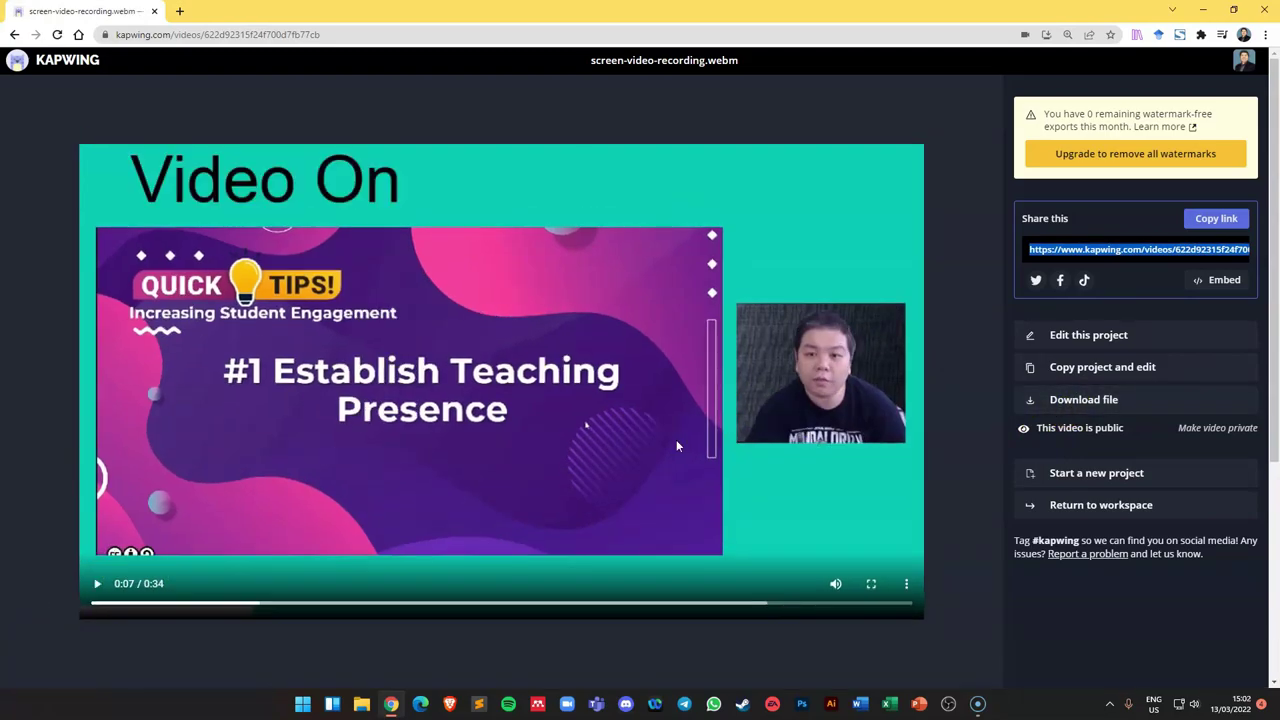